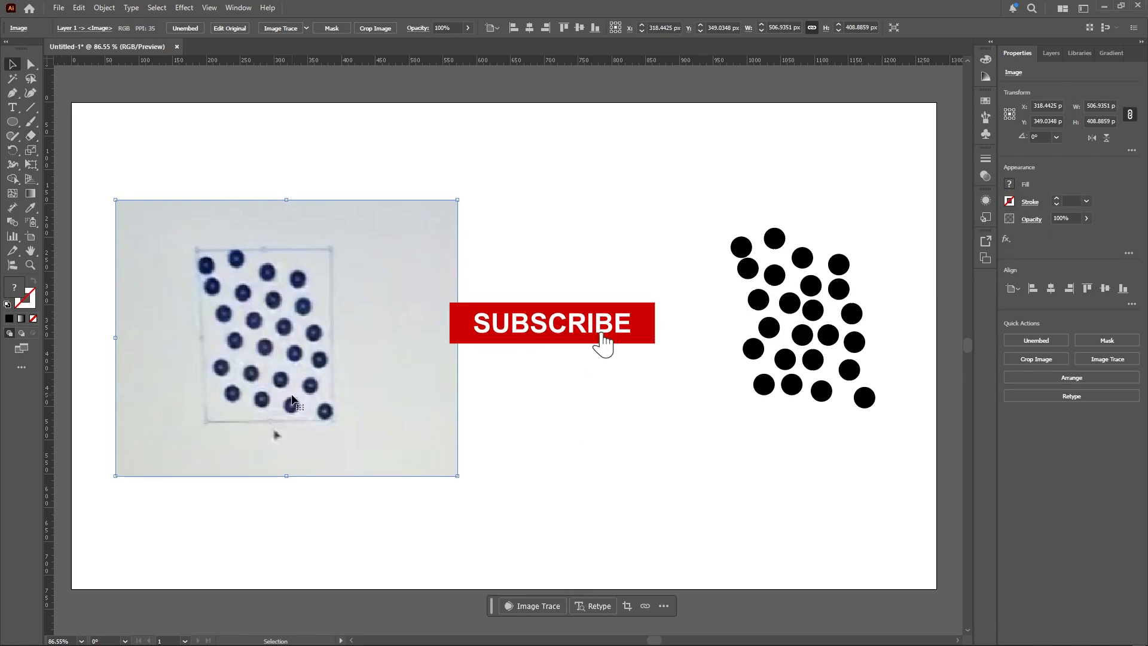
# Move the reference image to the artboard's left edge and draw a black circle about 33 px wide beside it
pyautogui.moveTo(293, 399); pyautogui.dragTo(250, 399)
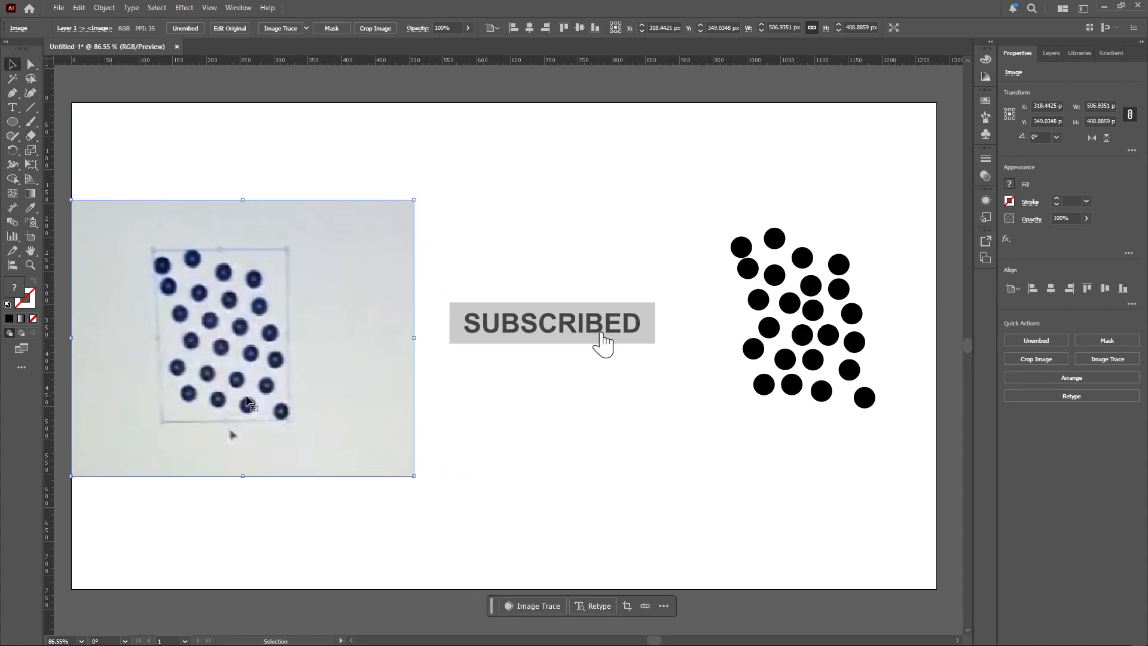
pyautogui.click(12, 122)
pyautogui.moveTo(439, 247); pyautogui.dragTo(462, 270)
pyautogui.press('v')
pyautogui.click(465, 270)
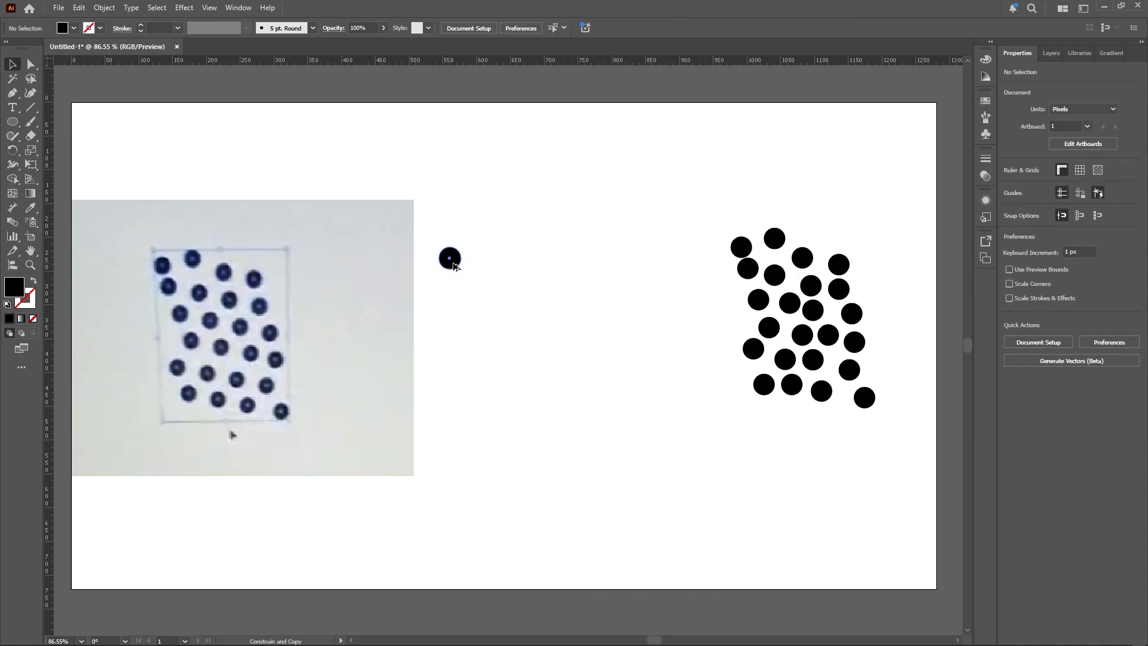
# Duplicate the circle horizontally at about 41 px spacing, repeating the copy to make a row of eight circles
pyautogui.moveTo(449, 263); pyautogui.dragTo(477, 263)
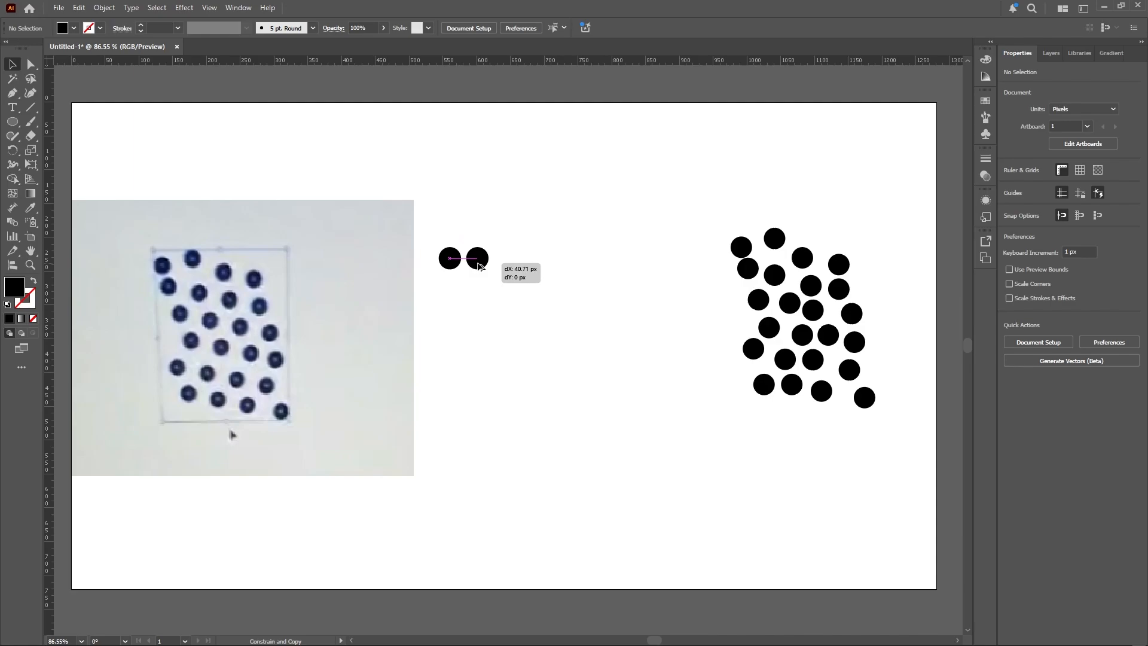
pyautogui.moveTo(478, 265); pyautogui.dragTo(477, 264)
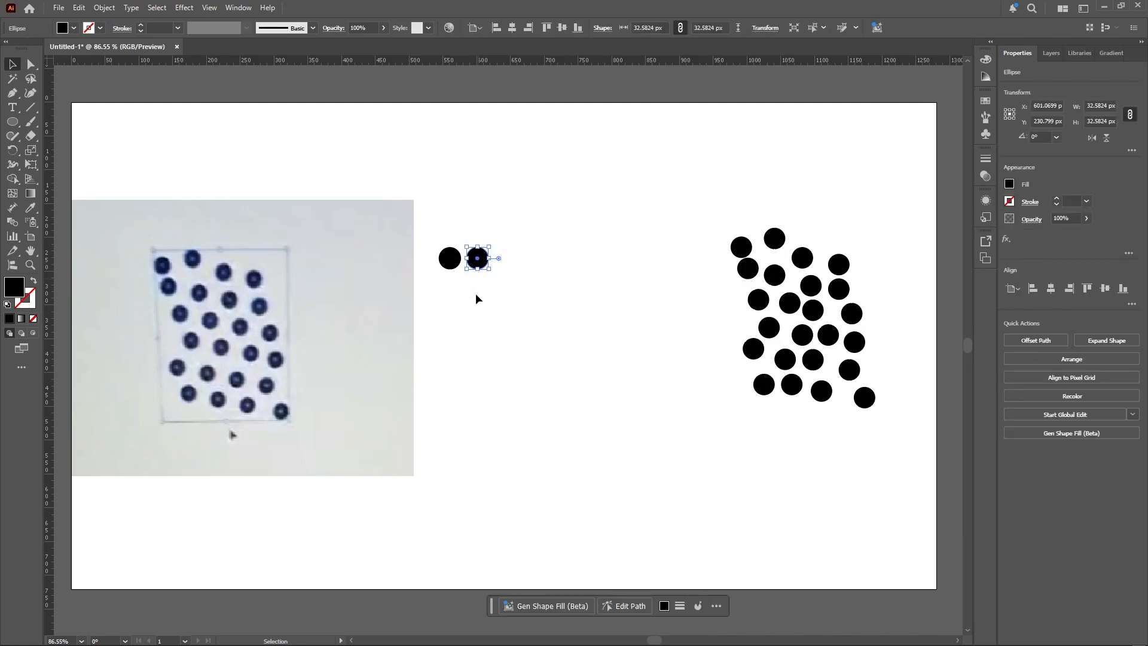
pyautogui.click(465, 328)
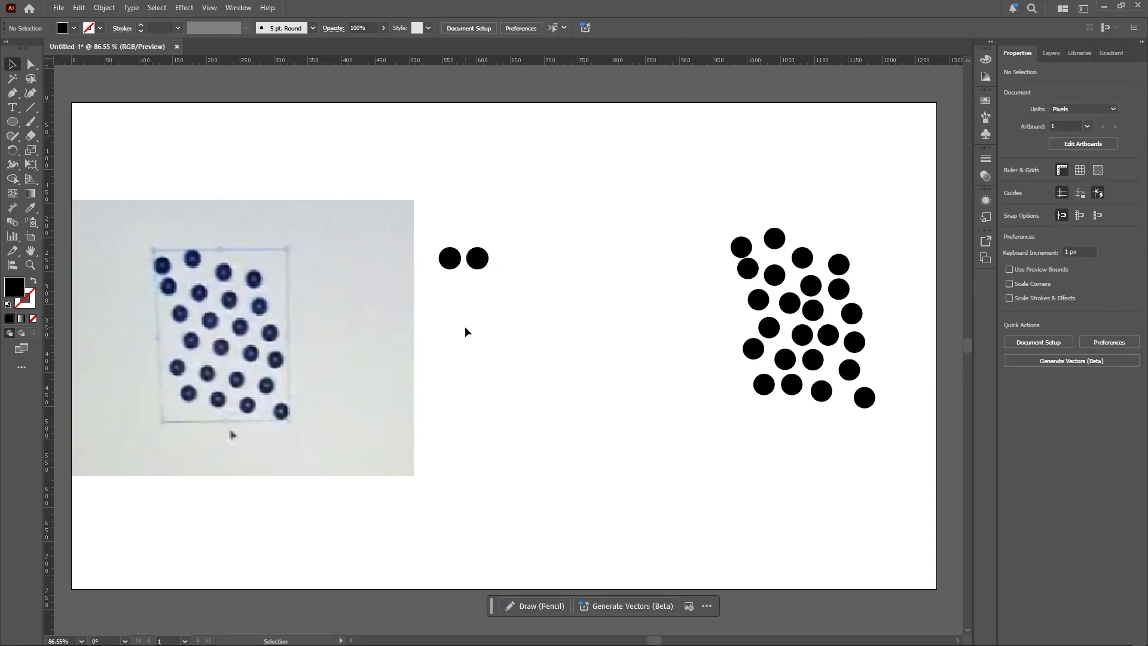
pyautogui.hotkey('ctrl', 'd')
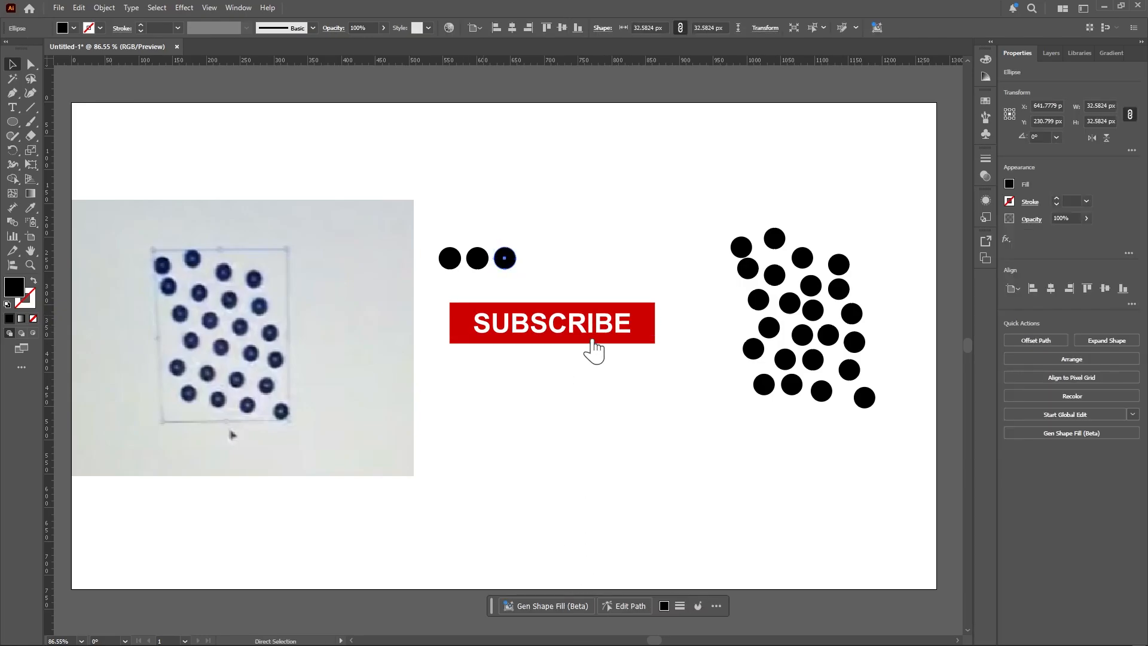
pyautogui.hotkey('ctrl', 'd')
pyautogui.hotkey('ctrl', 'd')
pyautogui.hotkey('ctrl', 'd')
pyautogui.hotkey('ctrl', 'd')
pyautogui.hotkey('ctrl', 'd')
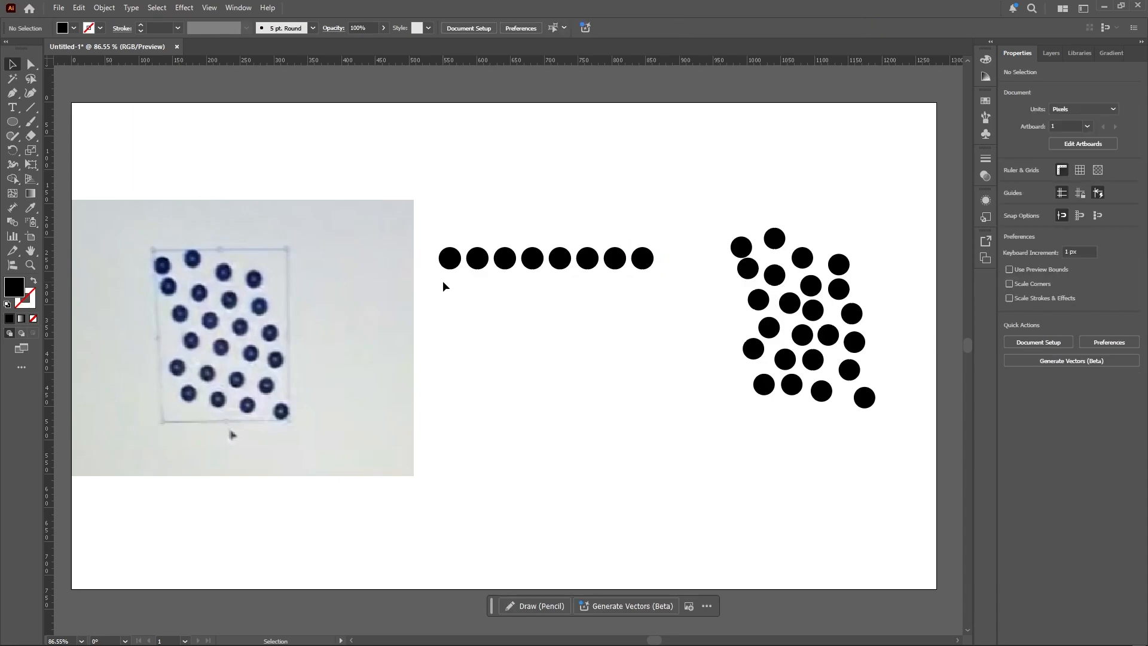
# Duplicate the whole row straight down at about 41 px spacing, repeating the copy to make nine rows of circles
pyautogui.moveTo(443, 281); pyautogui.dragTo(658, 246)
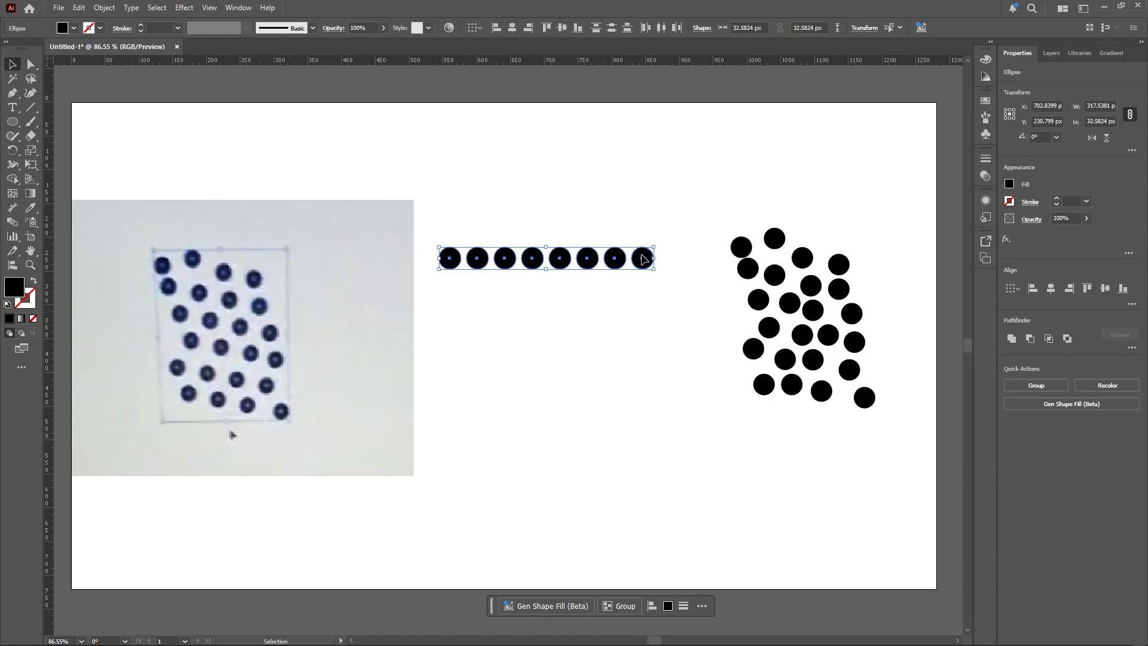
pyautogui.moveTo(643, 258); pyautogui.dragTo(646, 285)
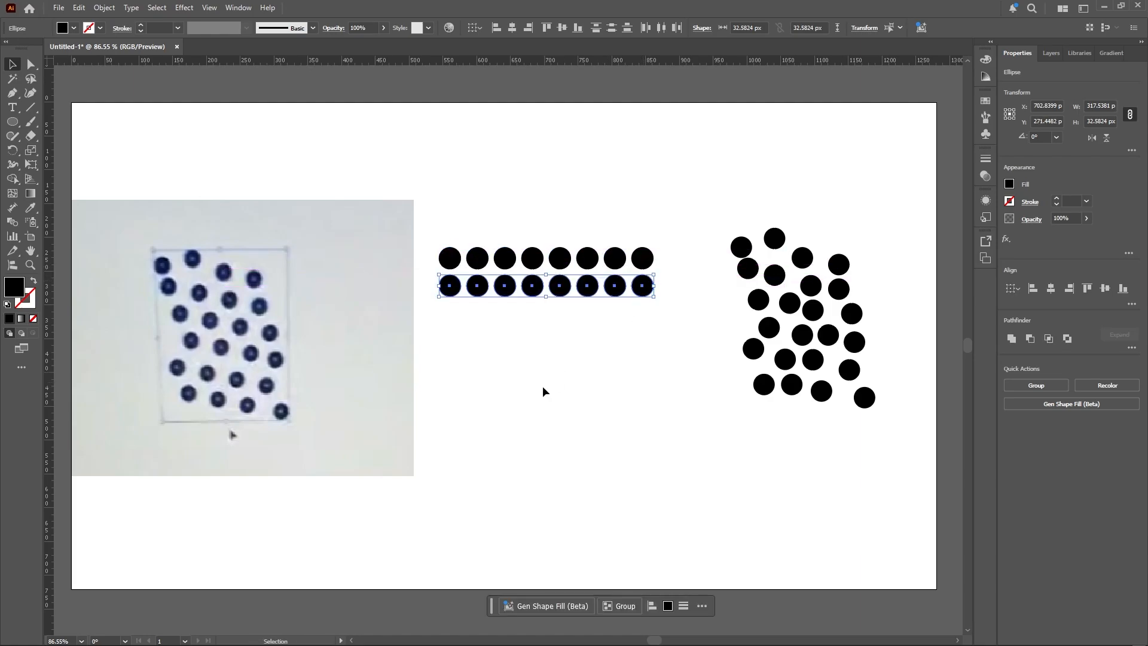
pyautogui.hotkey('ctrl', 'd')
pyautogui.hotkey('ctrl', 'd')
pyautogui.hotkey('ctrl', 'd')
pyautogui.hotkey('ctrl', 'd')
pyautogui.hotkey('ctrl', 'd')
pyautogui.hotkey('ctrl', 'd')
pyautogui.hotkey('ctrl', 'd')
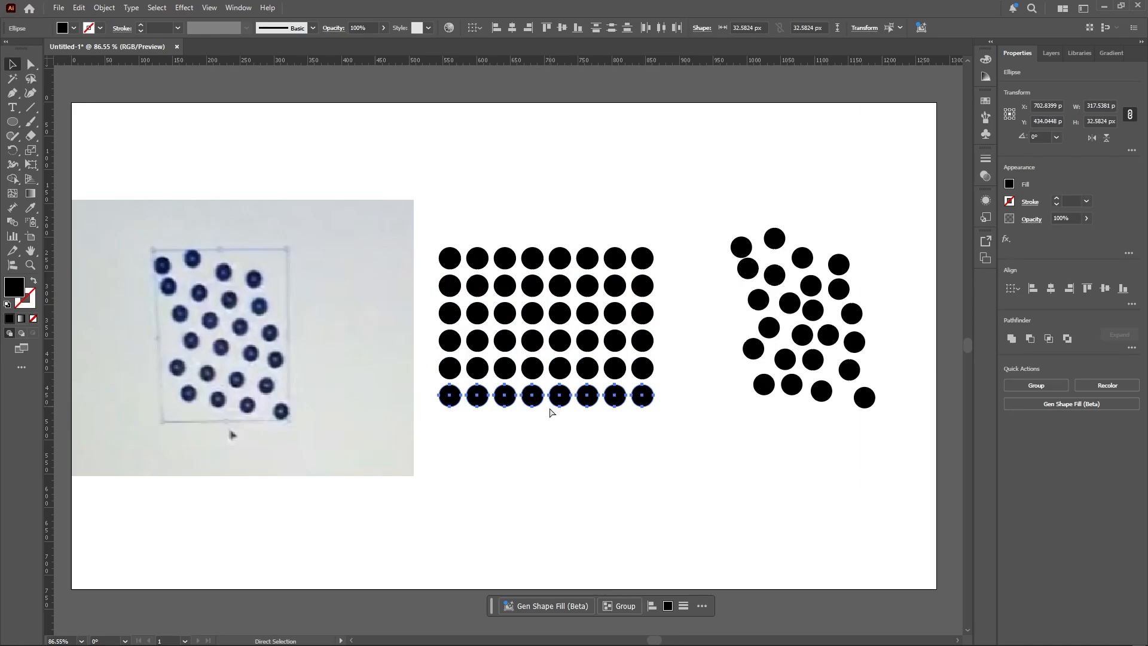
pyautogui.click(543, 533)
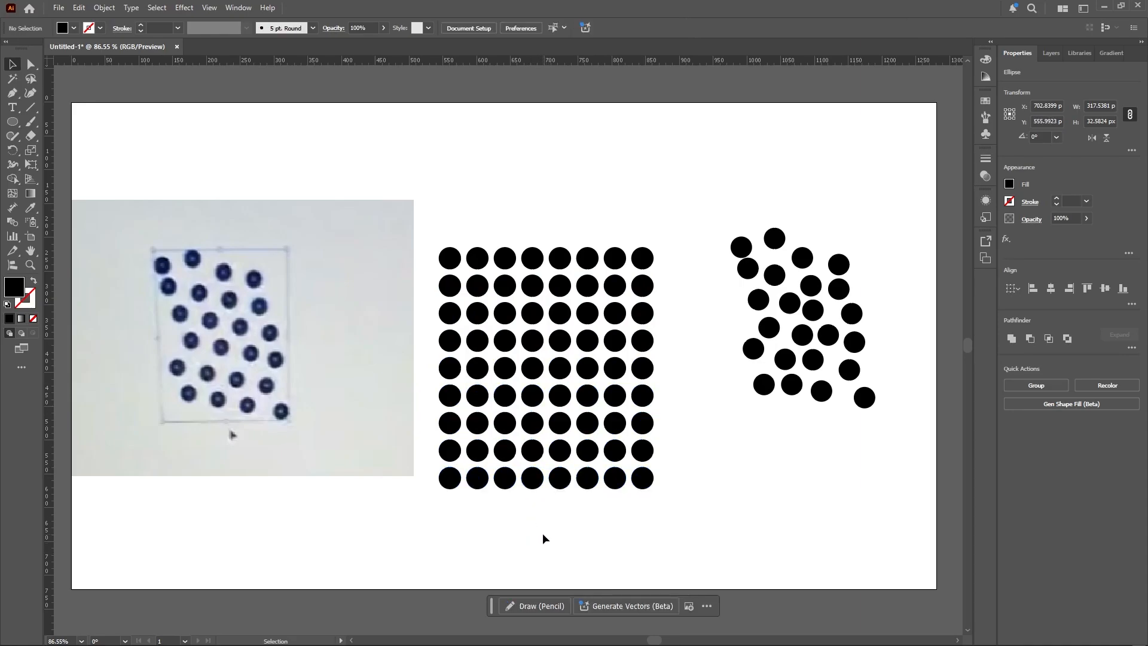
# Move the entire circle grid off the artboard, past the reference image
pyautogui.moveTo(436, 530); pyautogui.dragTo(647, 237)
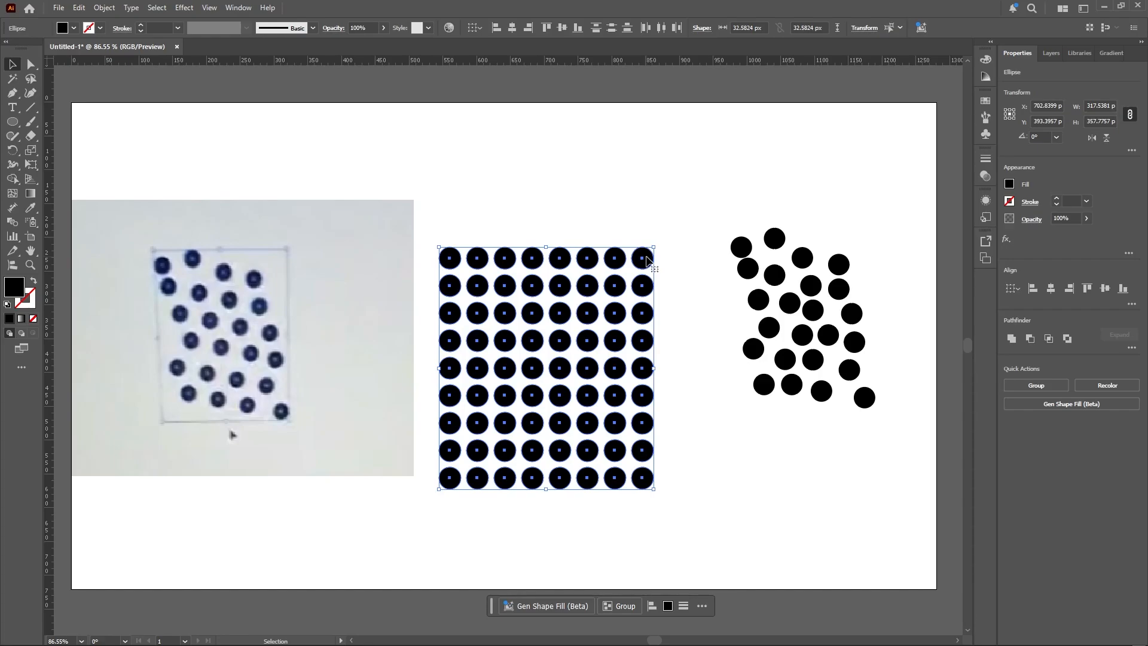
pyautogui.moveTo(584, 180); pyautogui.dragTo(757, 142)
pyautogui.moveTo(814, 226); pyautogui.dragTo(223, 193)
pyautogui.moveTo(683, 295); pyautogui.dragTo(559, 310)
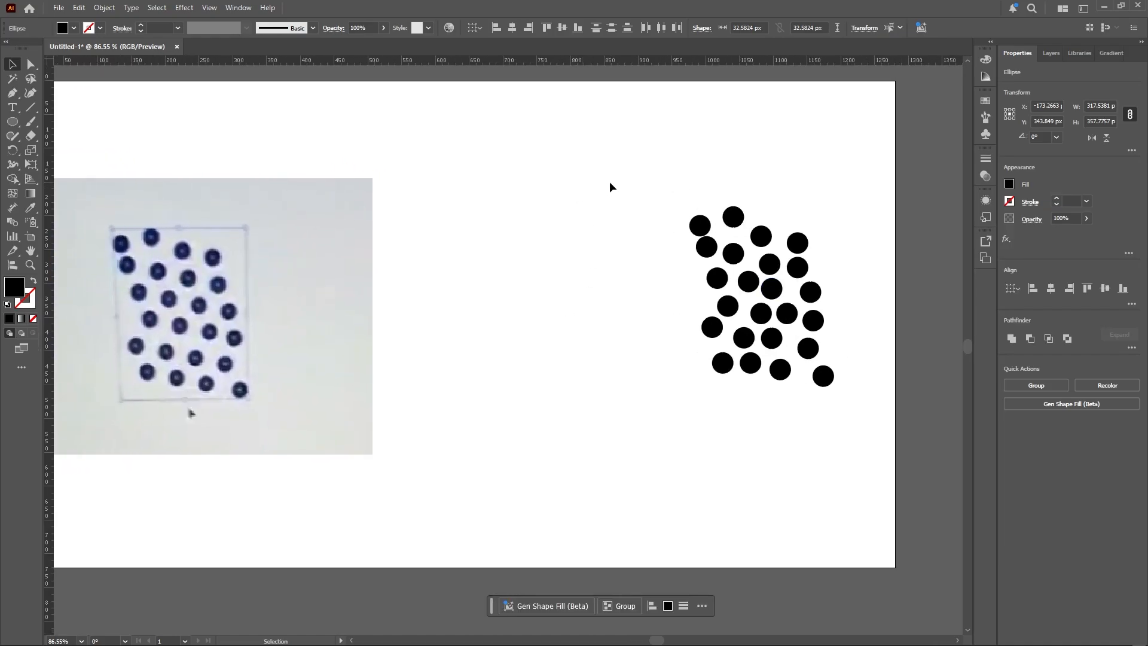
# Move all the scattered circles closer to the reference image, into the middle of the artboard
pyautogui.moveTo(600, 168); pyautogui.dragTo(904, 452)
pyautogui.moveTo(824, 376); pyautogui.dragTo(604, 398)
pyautogui.click(677, 334)
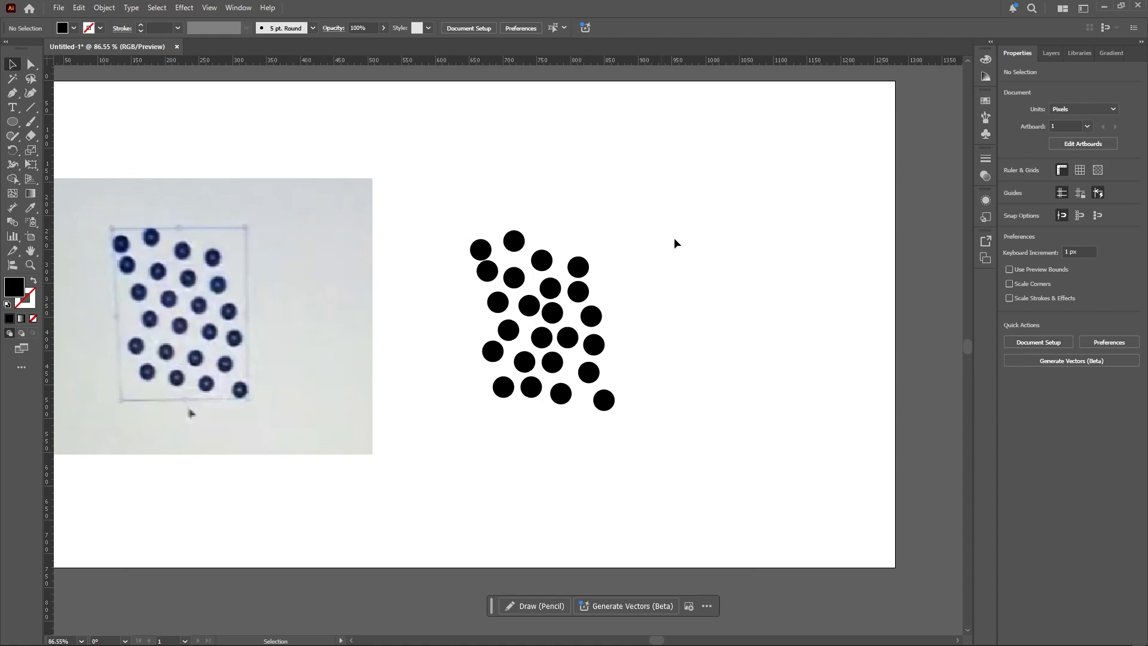
# Vertically center-align and horizontally distribute the top four scattered circles by their centers, placing the row above the cluster
pyautogui.moveTo(480, 251); pyautogui.dragTo(480, 253)
pyautogui.click(480, 251)
pyautogui.keyDown('shift'); pyautogui.click(513, 241); pyautogui.keyUp('shift')
pyautogui.keyDown('shift'); pyautogui.click(541, 260); pyautogui.keyUp('shift')
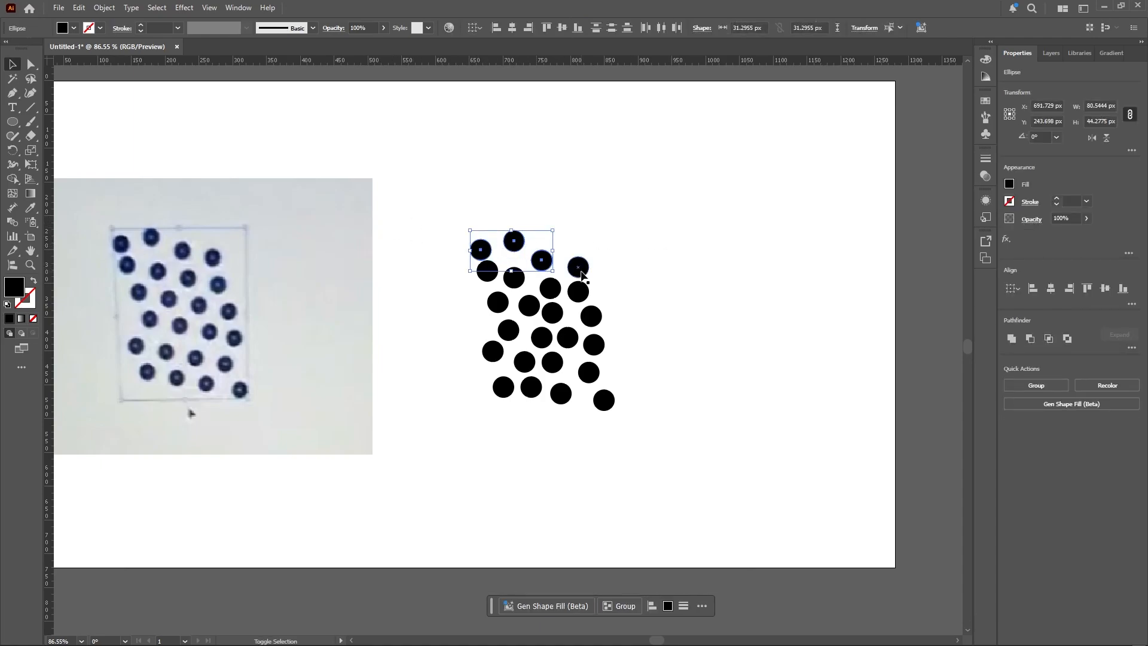
pyautogui.keyDown('shift'); pyautogui.click(580, 273); pyautogui.keyUp('shift')
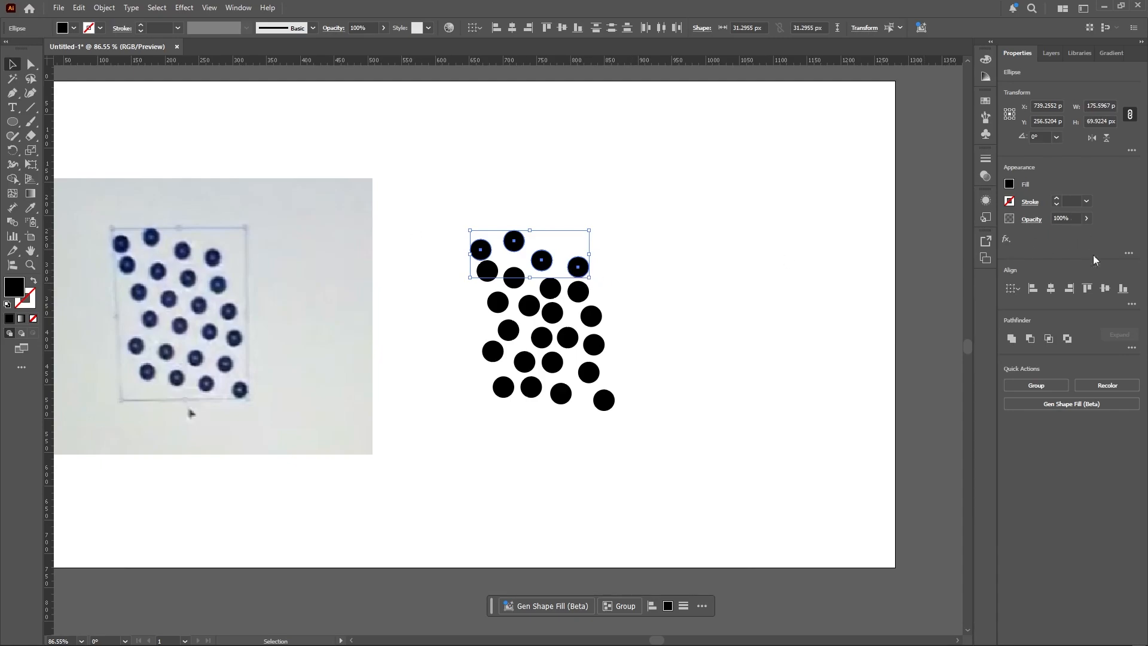
pyautogui.click(1105, 288)
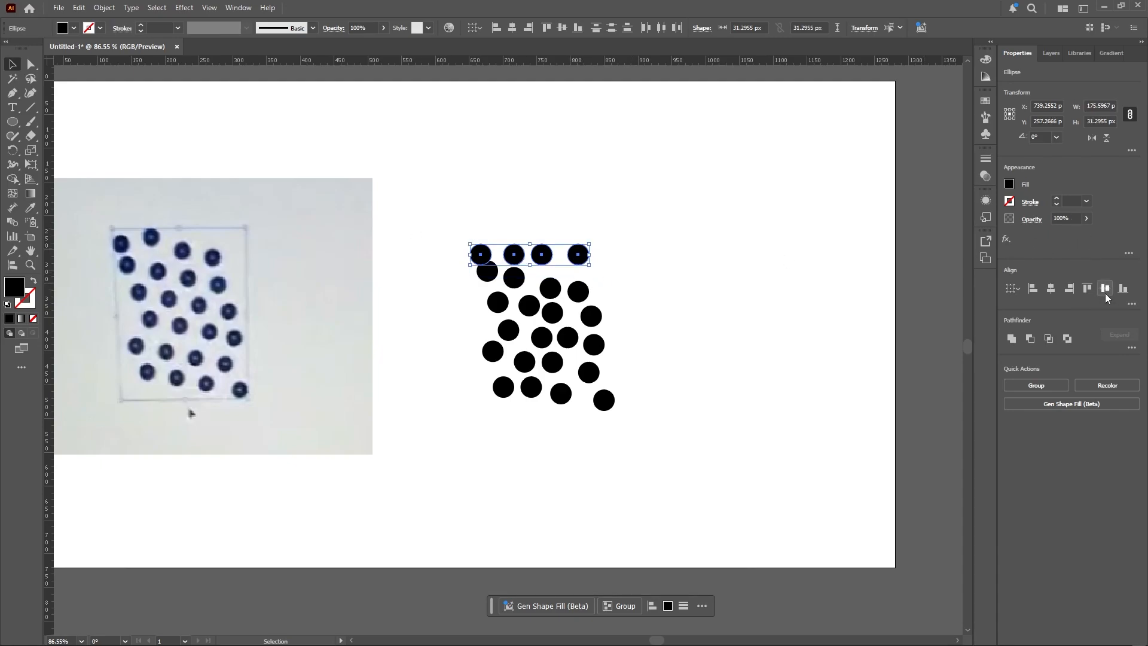
pyautogui.click(1131, 305)
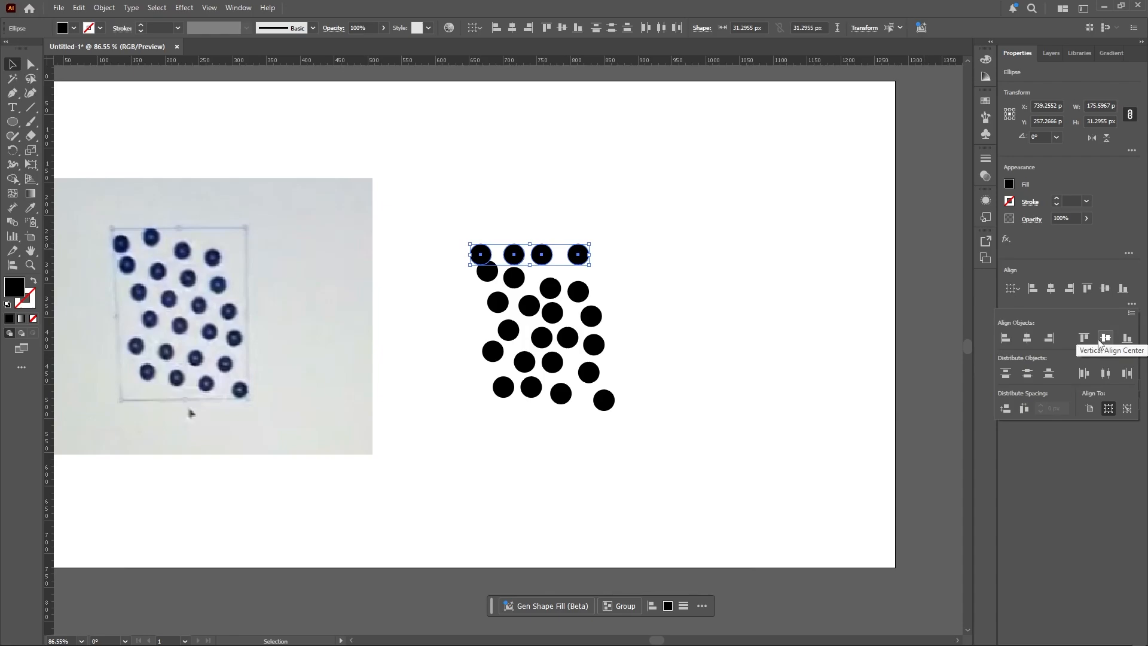
pyautogui.click(1104, 373)
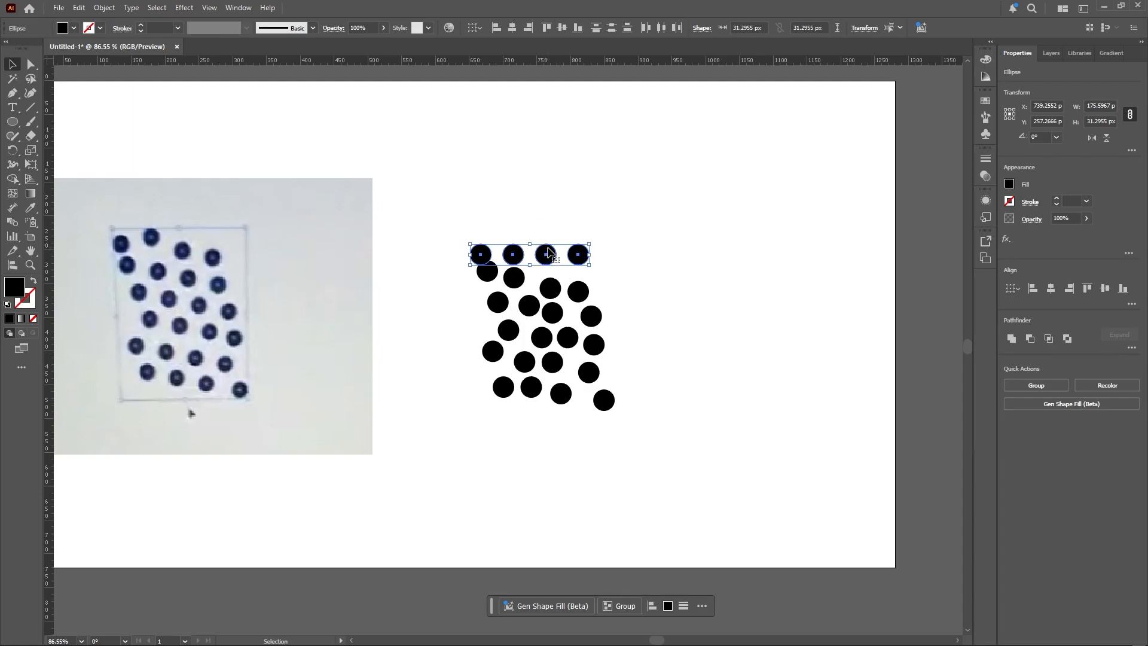
pyautogui.moveTo(547, 254); pyautogui.dragTo(543, 192)
pyautogui.click(662, 233)
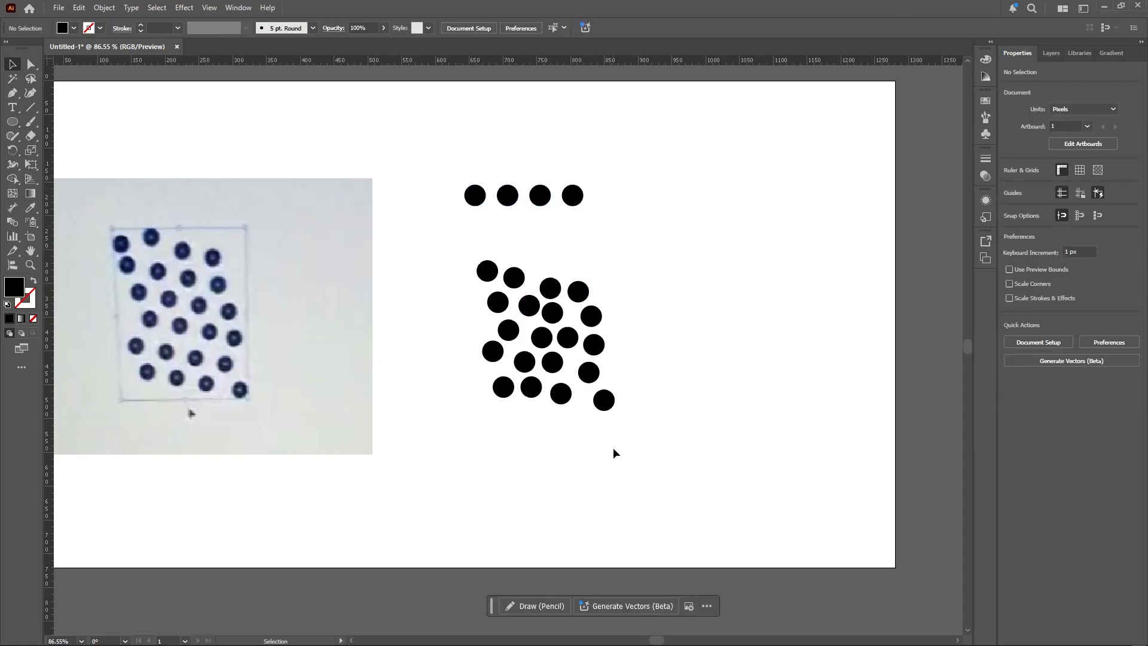
# Shift the next four scattered circles slightly down and to the right
pyautogui.moveTo(465, 248); pyautogui.dragTo(597, 284)
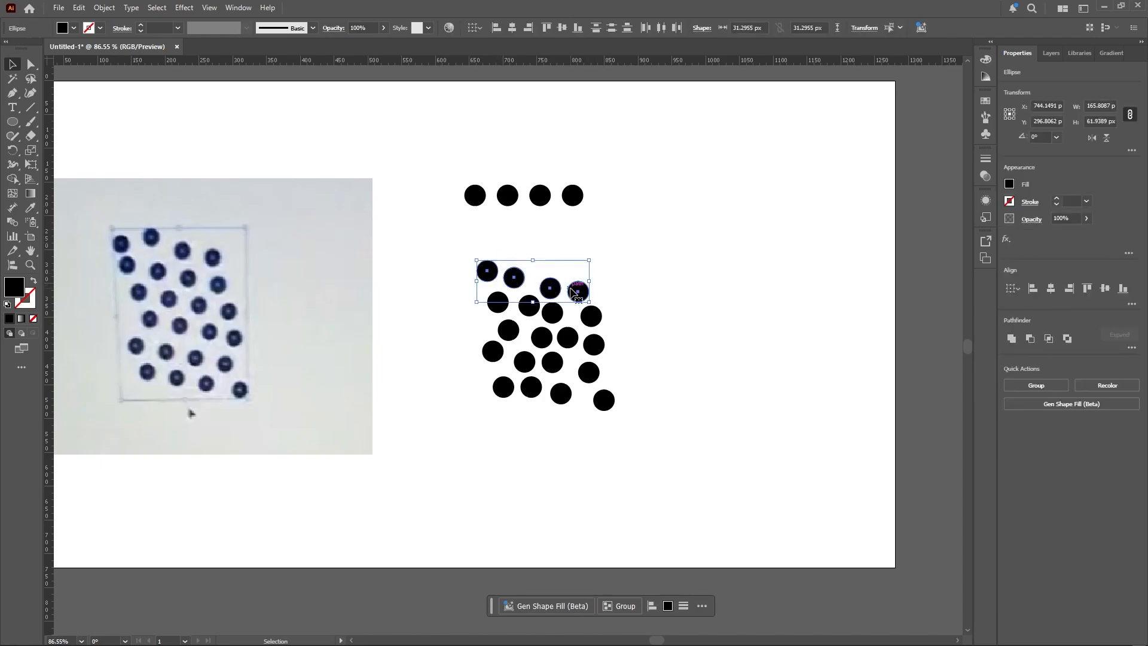
pyautogui.moveTo(577, 293); pyautogui.dragTo(586, 296)
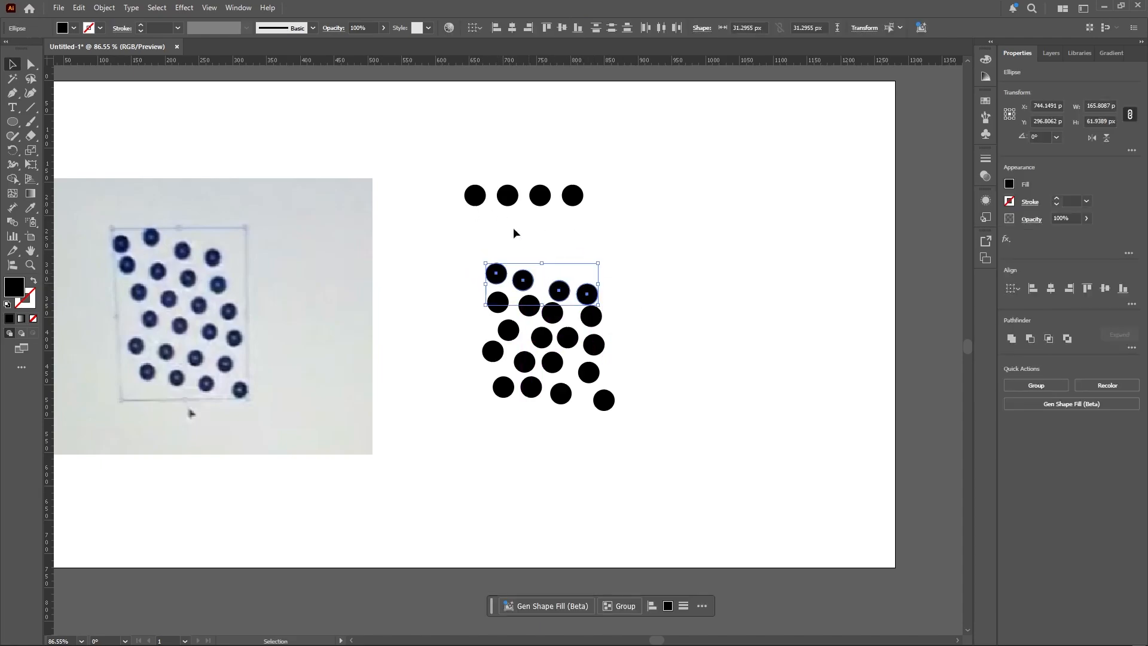
pyautogui.moveTo(443, 161); pyautogui.dragTo(658, 223)
pyautogui.moveTo(546, 203); pyautogui.dragTo(545, 232)
pyautogui.hotkey('ctrl', 'z')
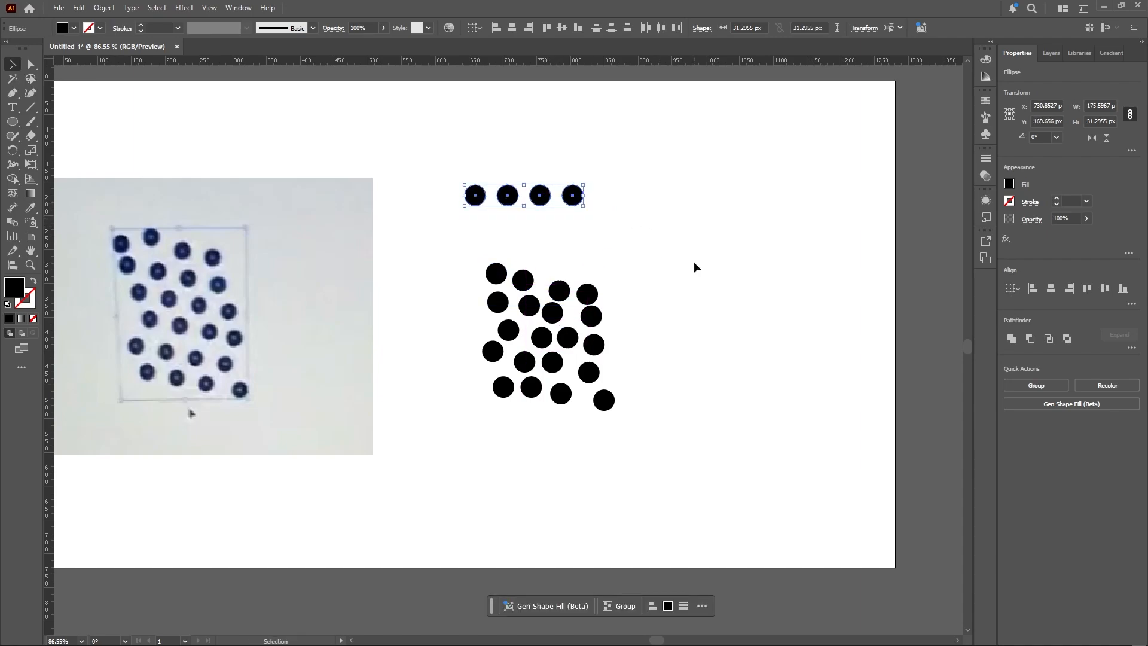
pyautogui.click(540, 263)
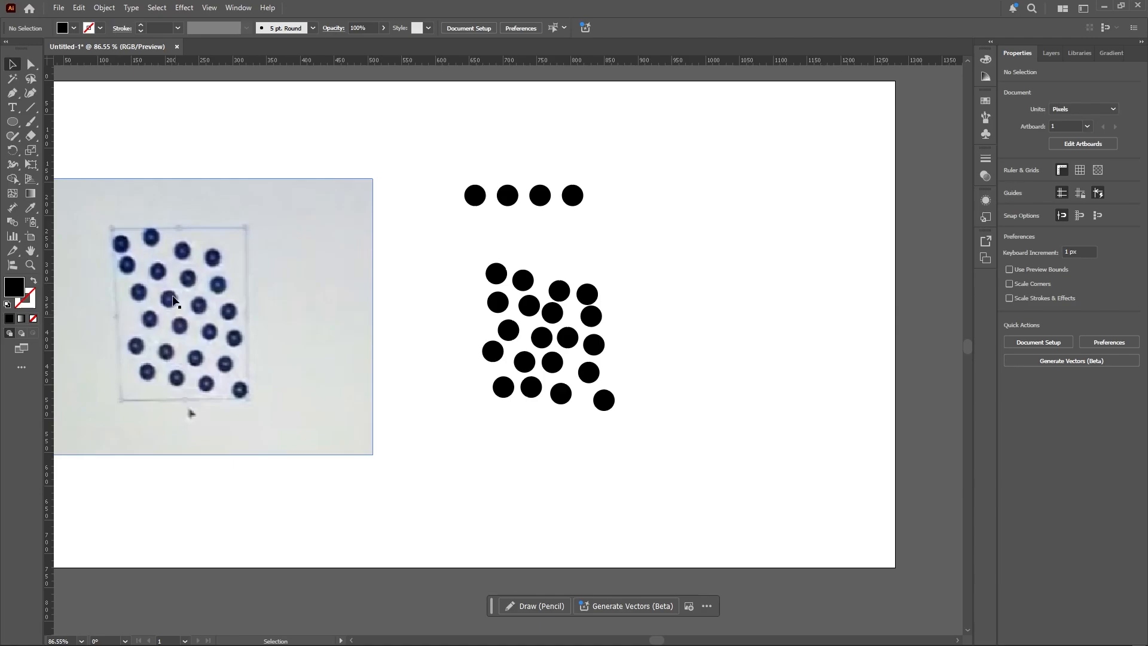
# Vertically center-align the next four scattered circles and move them directly beneath the first row
pyautogui.click(493, 274)
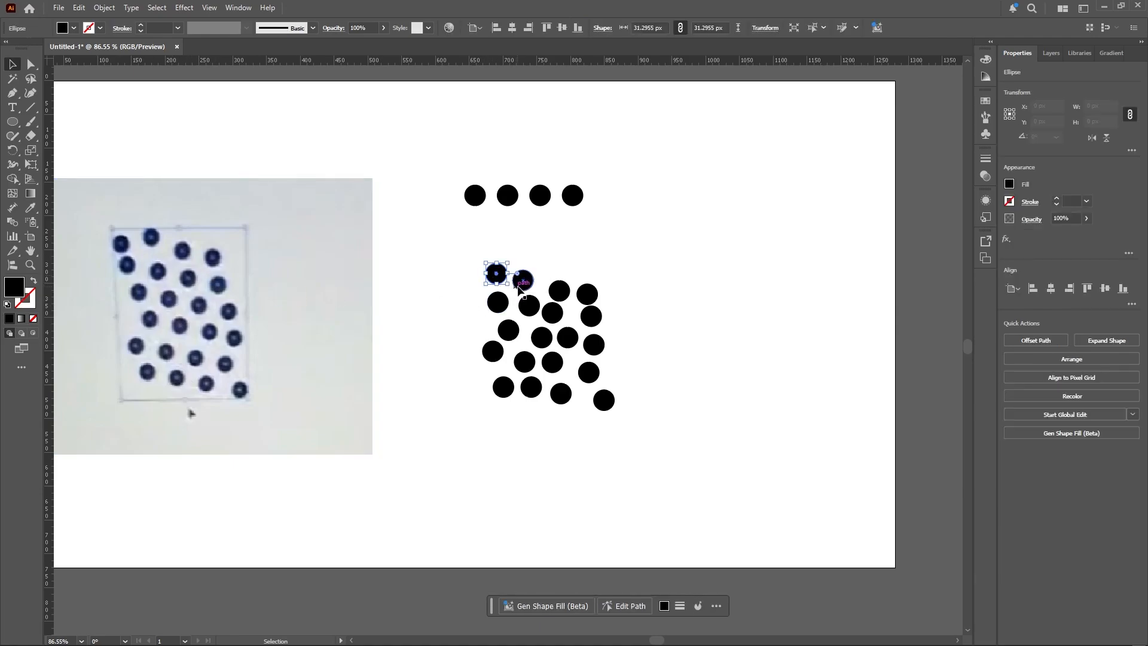
pyautogui.keyDown('shift'); pyautogui.click(522, 280); pyautogui.keyUp('shift')
pyautogui.keyDown('shift'); pyautogui.click(559, 290); pyautogui.keyUp('shift')
pyautogui.keyDown('shift'); pyautogui.click(584, 296); pyautogui.keyUp('shift')
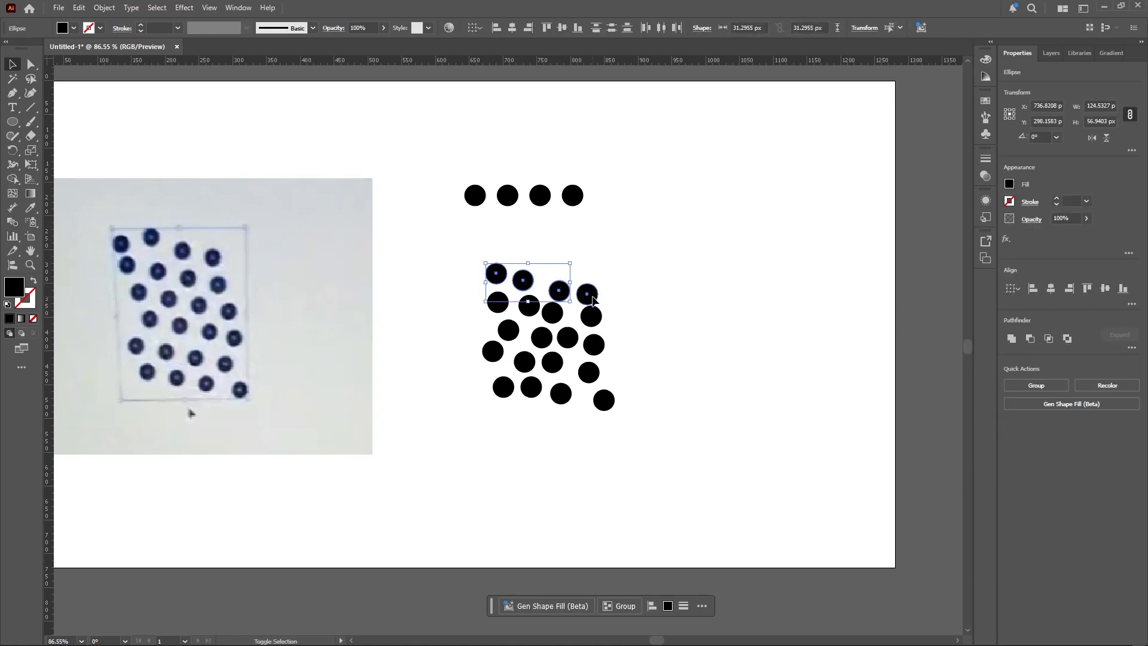
pyautogui.click(1131, 304)
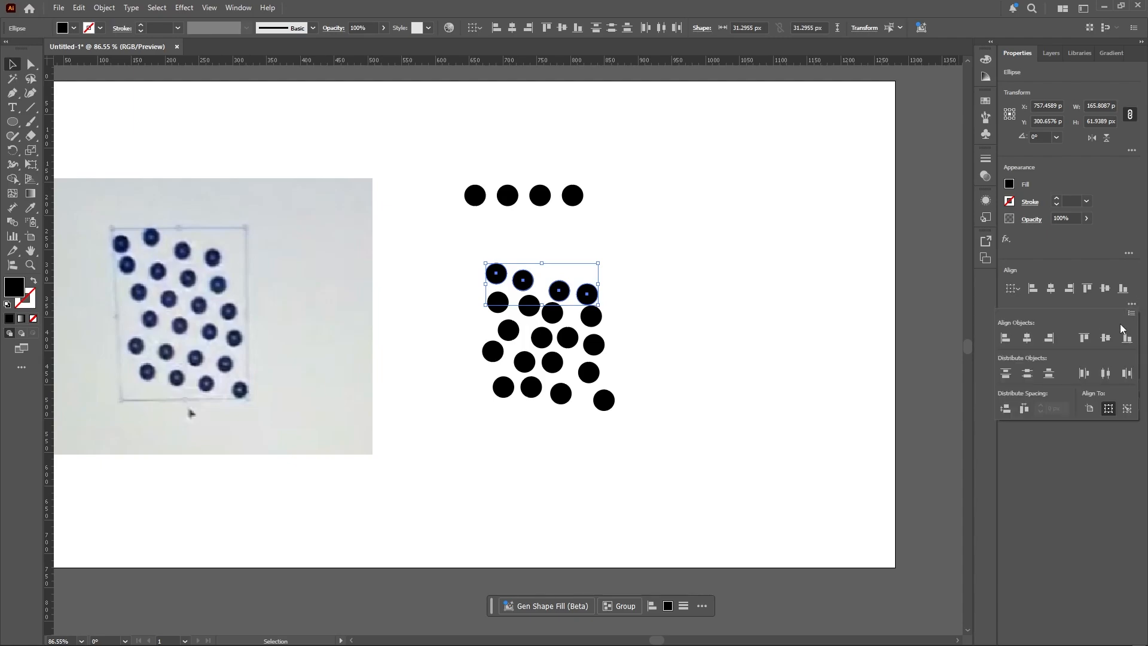
pyautogui.click(1105, 338)
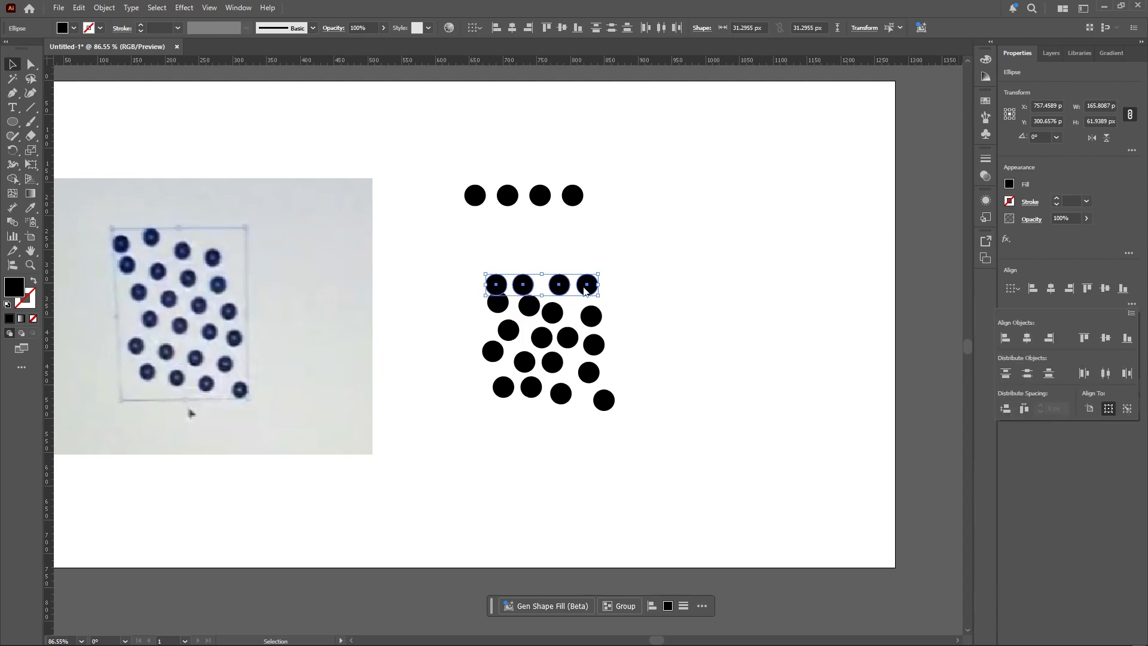
pyautogui.click(539, 220)
pyautogui.moveTo(633, 257); pyautogui.dragTo(448, 282)
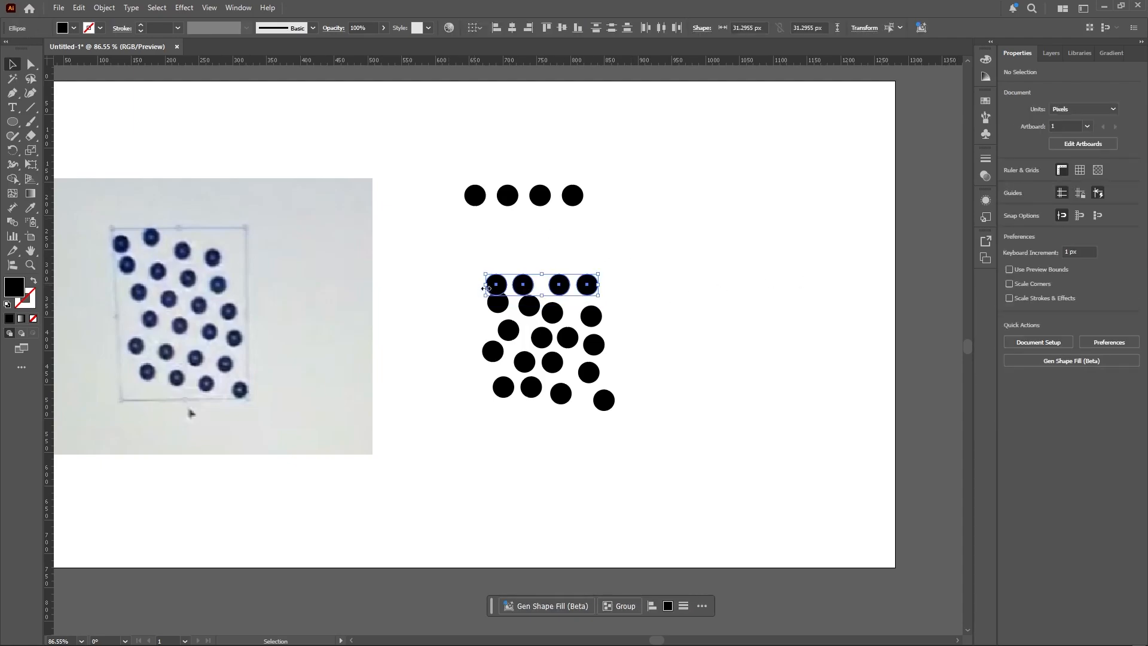
pyautogui.moveTo(521, 286); pyautogui.dragTo(495, 226)
# Horizontally center-align the second row's first and last circles with the ones above, using the upper circles as key objects
pyautogui.moveTo(448, 180); pyautogui.dragTo(480, 233)
pyautogui.click(471, 198)
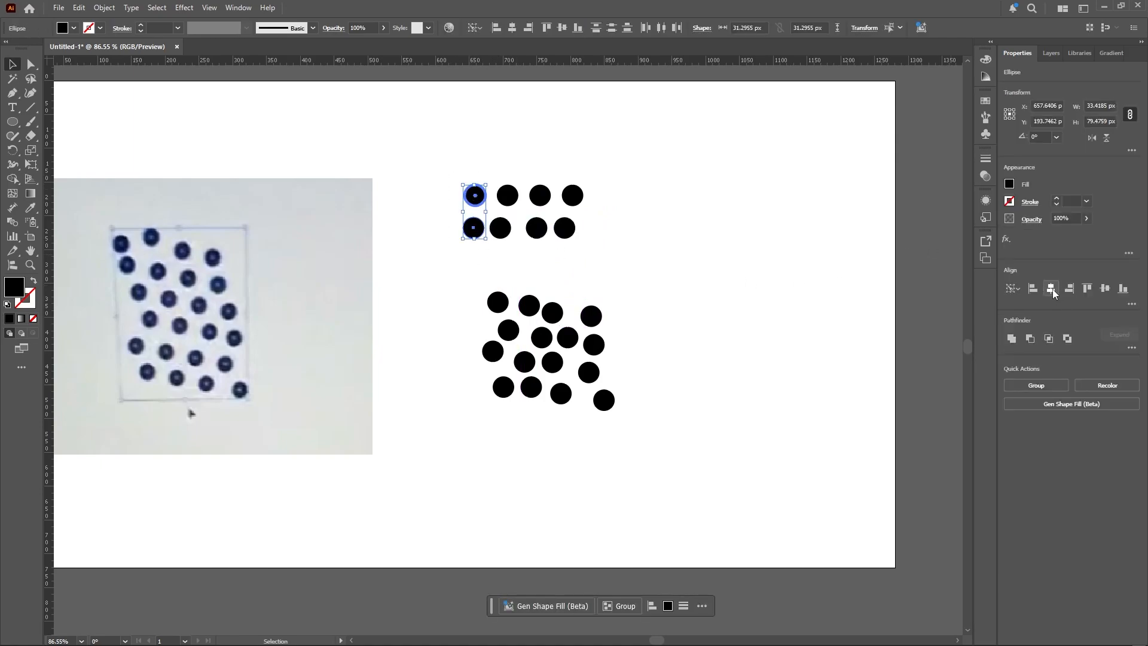
pyautogui.click(1052, 289)
pyautogui.click(772, 287)
pyautogui.moveTo(597, 166); pyautogui.dragTo(561, 232)
pyautogui.click(571, 198)
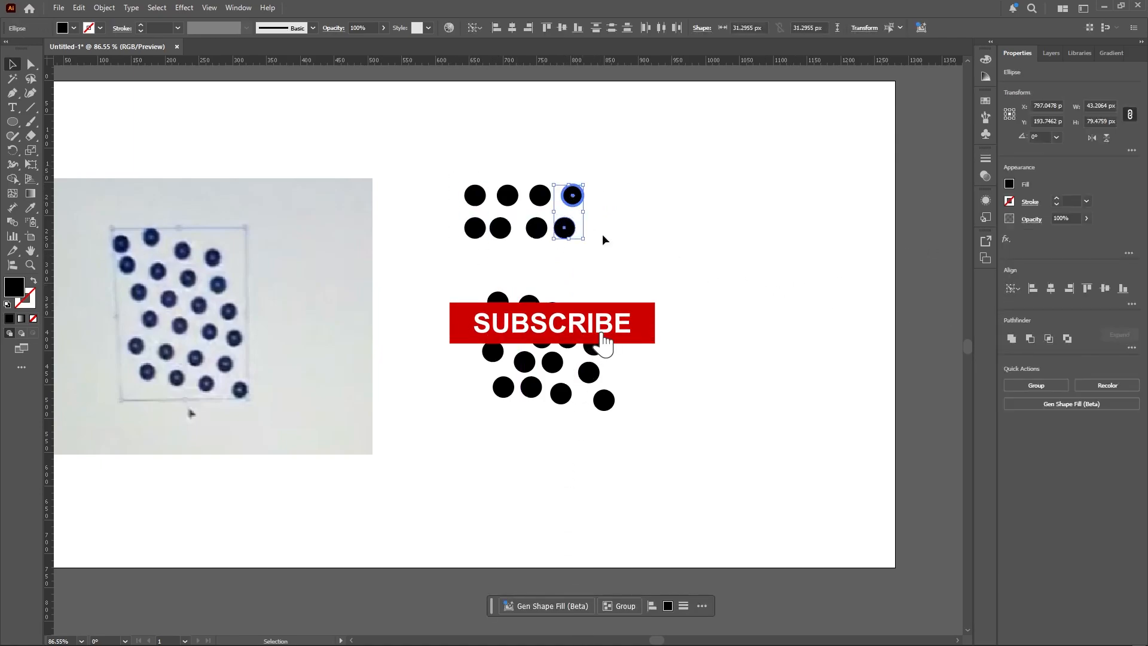
pyautogui.click(1050, 289)
pyautogui.click(860, 288)
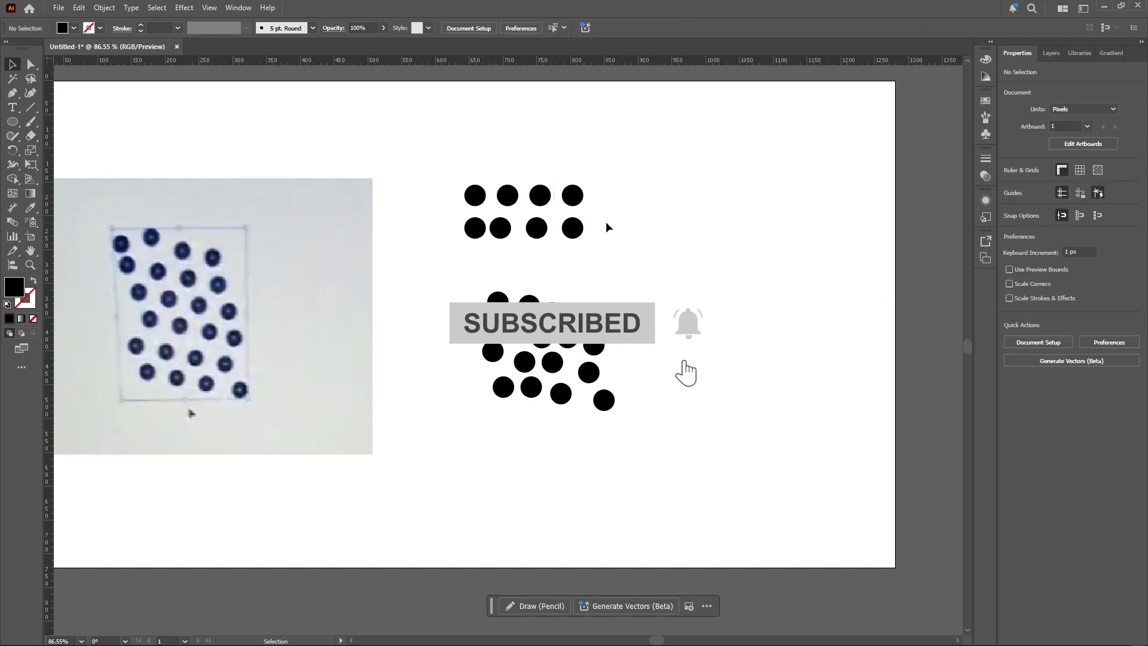
# Distribute the second row's four circles evenly by their horizontal centers
pyautogui.moveTo(418, 231); pyautogui.dragTo(603, 215)
pyautogui.click(1132, 303)
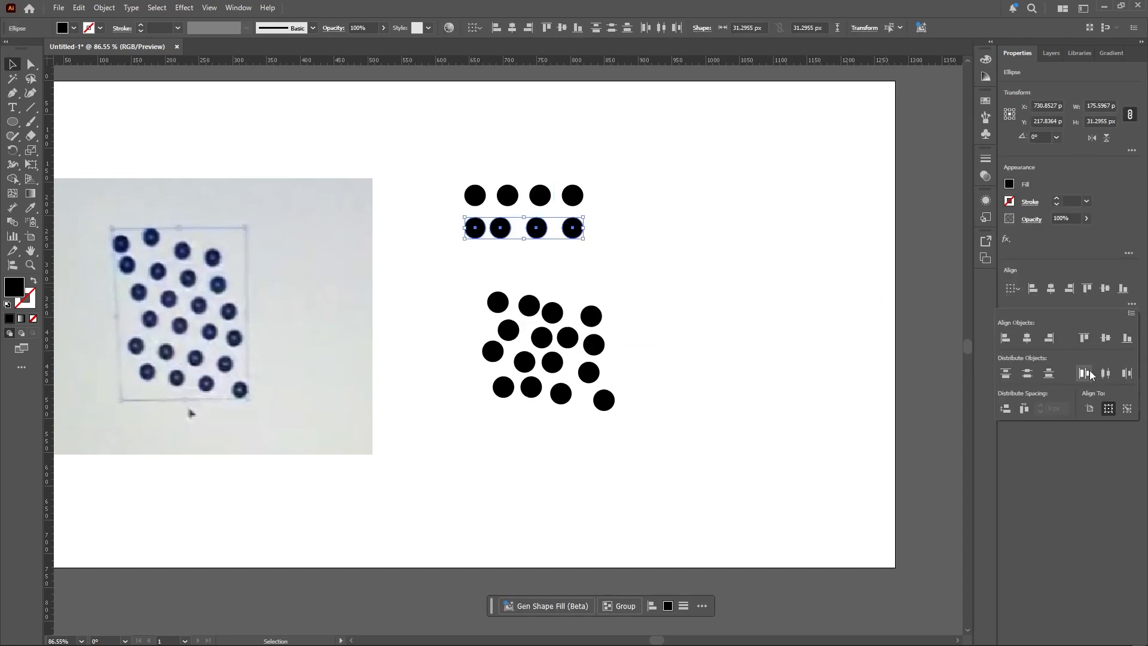
pyautogui.click(1106, 373)
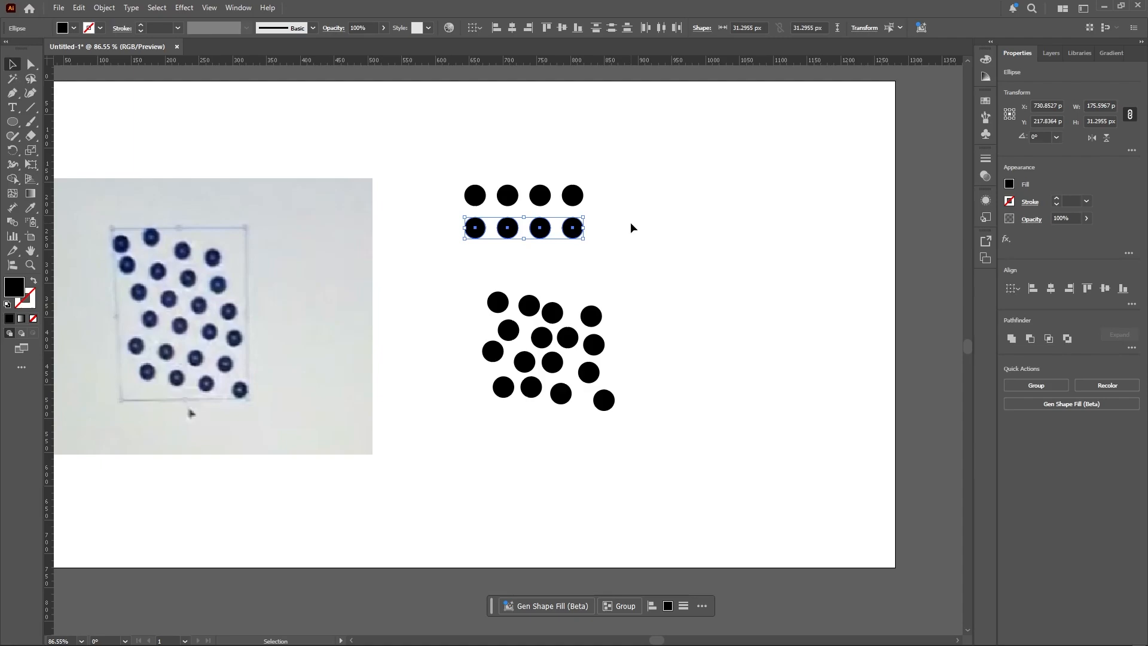
# Move the next two sets of four scattered circles beneath the second row as third and fourth rows, vertically center-aligning each row
pyautogui.moveTo(462, 267); pyautogui.dragTo(571, 266)
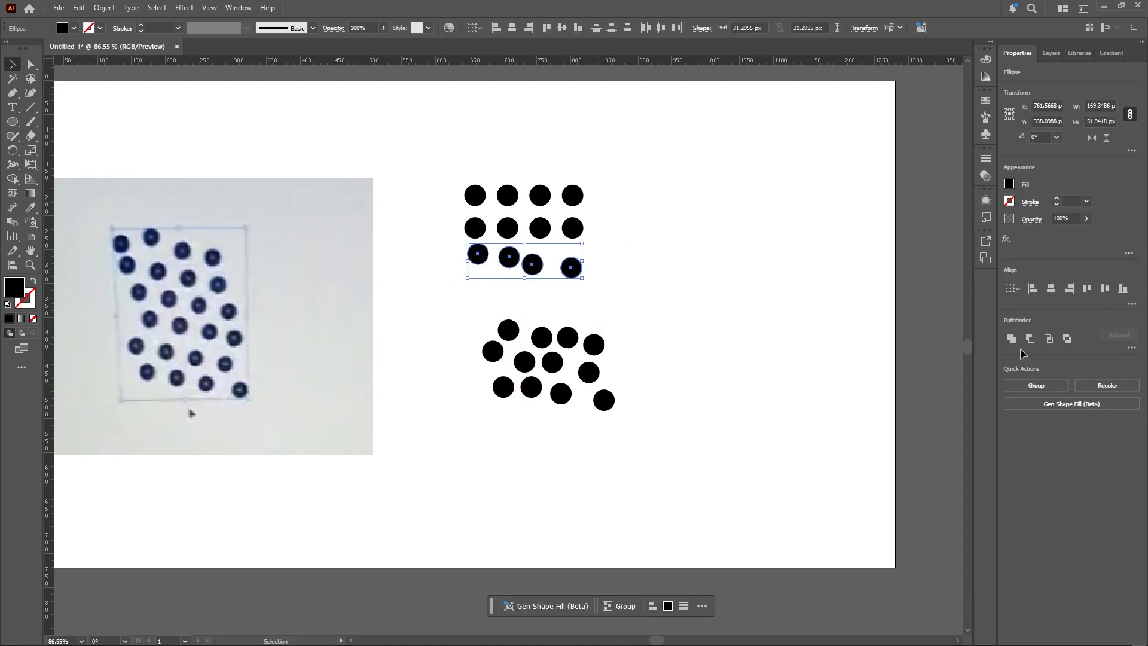
pyautogui.click(1105, 290)
pyautogui.moveTo(612, 331); pyautogui.dragTo(486, 317)
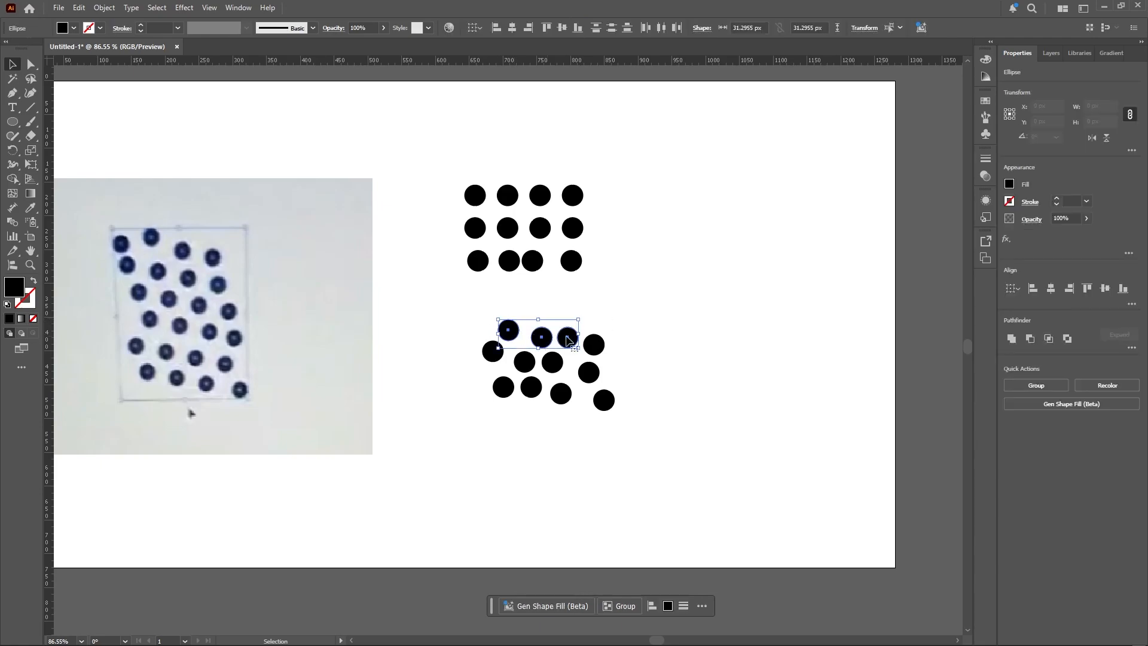
pyautogui.click(628, 327)
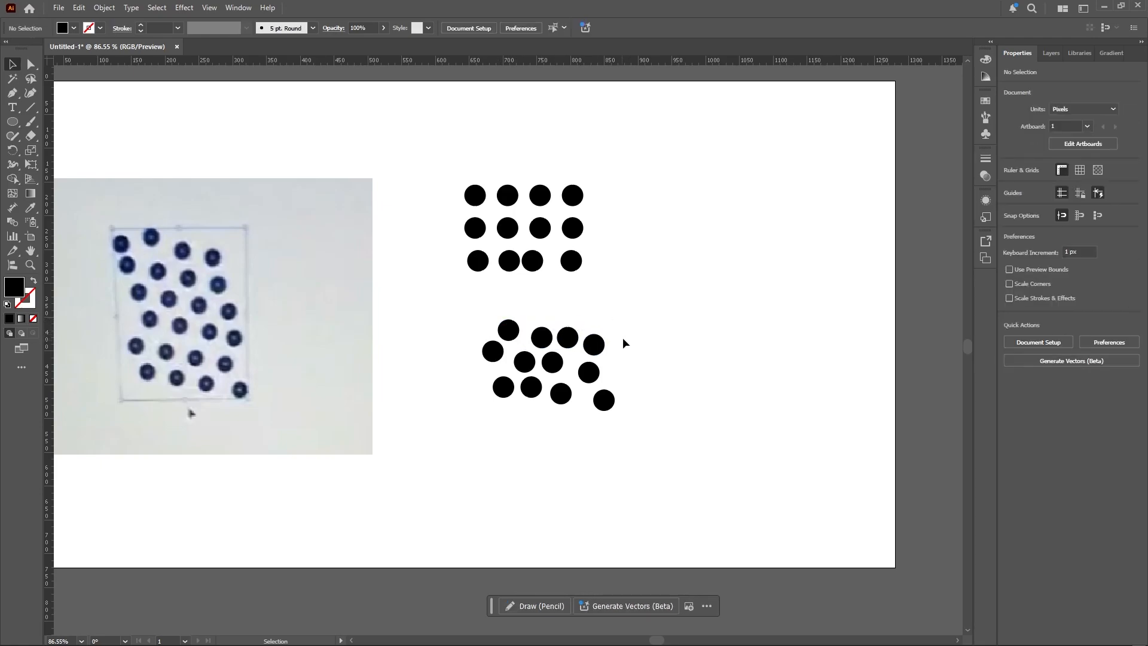
pyautogui.moveTo(628, 323); pyautogui.dragTo(517, 293)
pyautogui.moveTo(595, 351); pyautogui.dragTo(574, 300)
pyautogui.moveTo(471, 301); pyautogui.dragTo(472, 301)
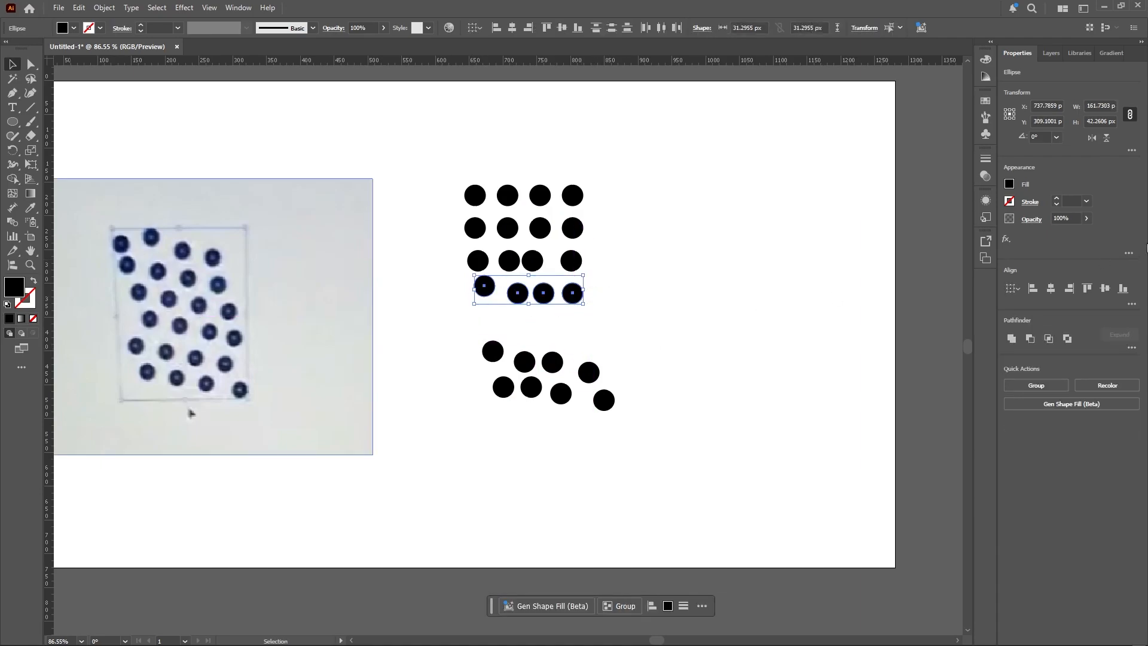
pyautogui.click(1105, 288)
pyautogui.click(677, 360)
# Move the remaining scattered circles up as a fifth and a sixth row of four, vertically center-aligning each row
pyautogui.moveTo(641, 362); pyautogui.dragTo(484, 354)
pyautogui.moveTo(591, 372); pyautogui.dragTo(579, 331)
pyautogui.click(1106, 289)
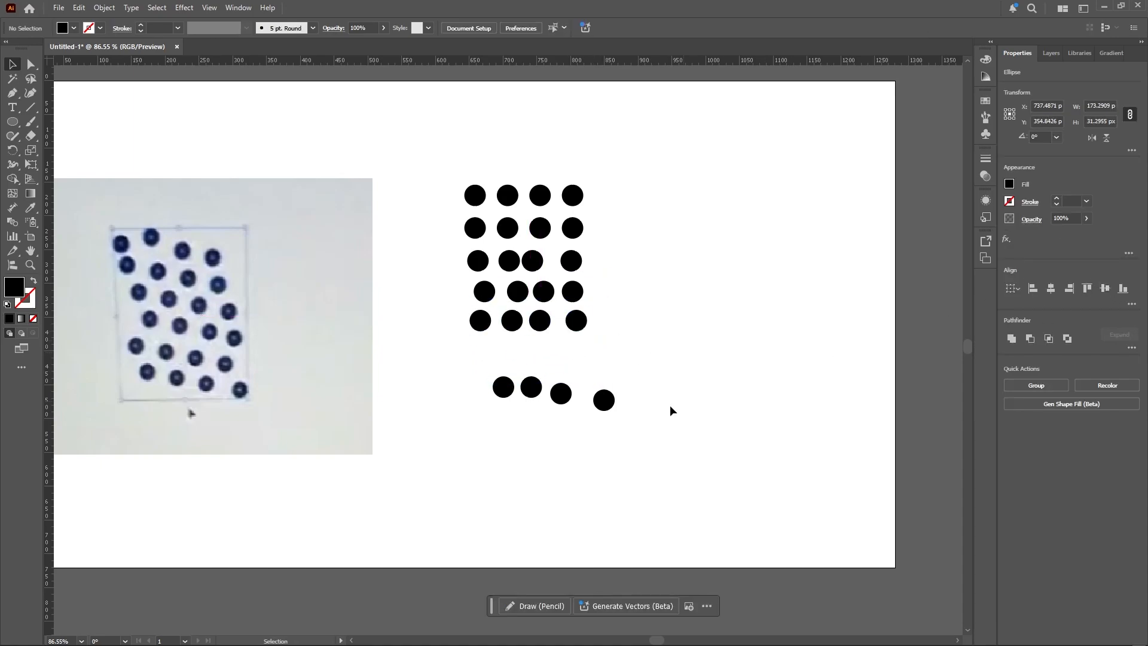
pyautogui.moveTo(669, 404); pyautogui.dragTo(464, 404)
pyautogui.moveTo(648, 372); pyautogui.dragTo(514, 348)
pyautogui.click(1105, 290)
pyautogui.click(641, 393)
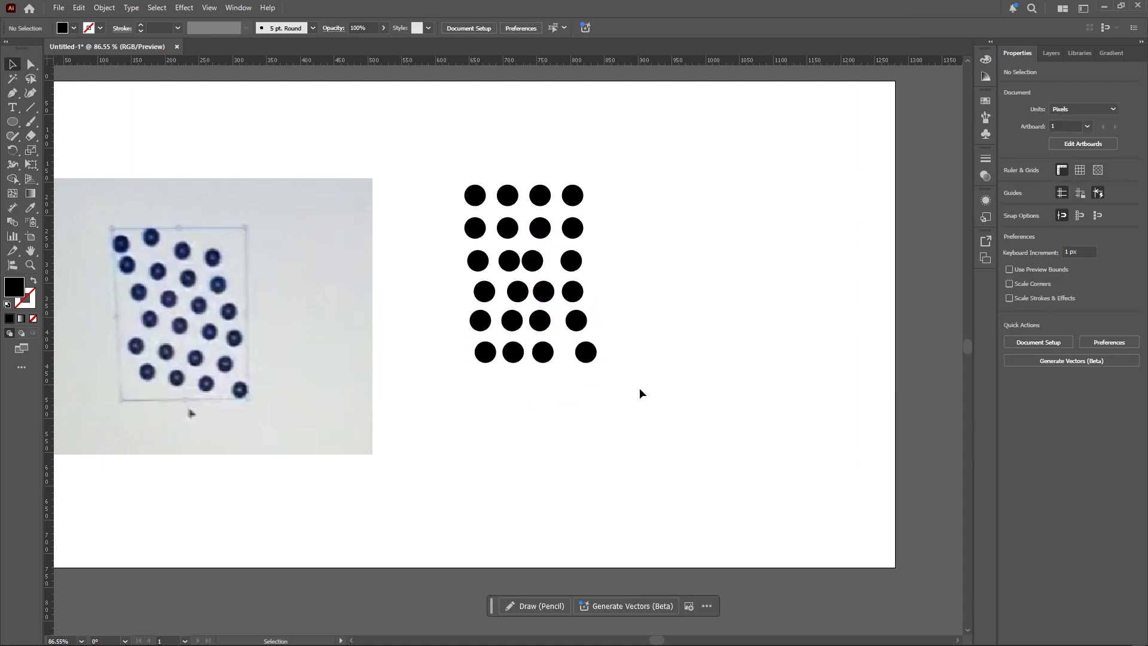
# Horizontally center-align the six circles of the fourth column, using its top circle as the key object
pyautogui.click(573, 192)
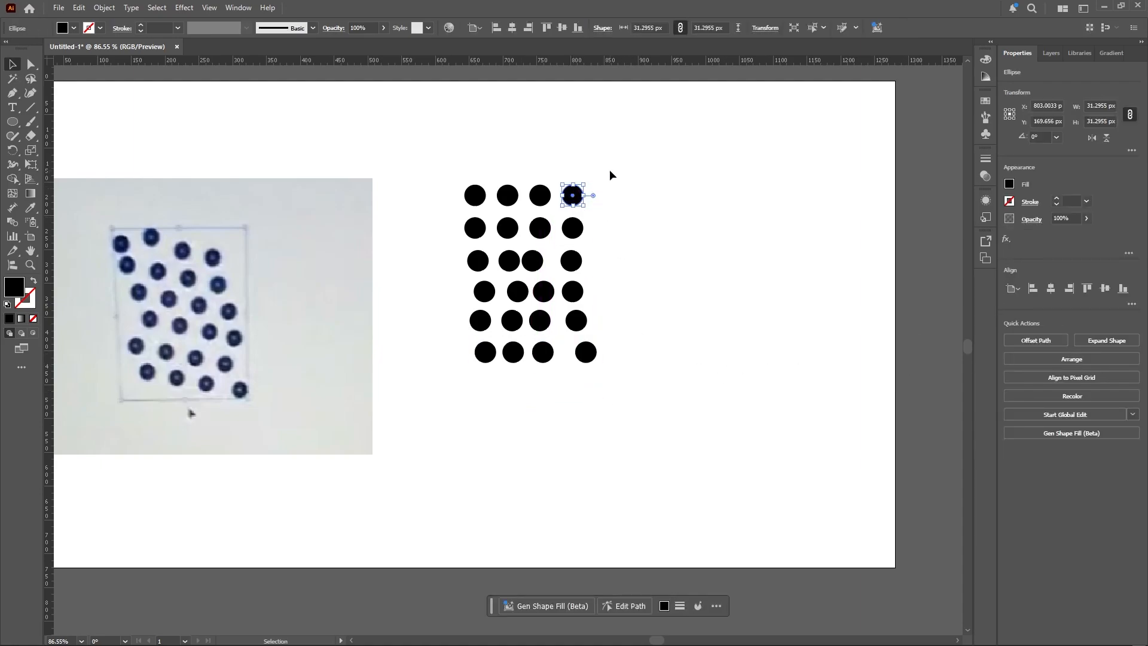
pyautogui.moveTo(610, 165); pyautogui.dragTo(568, 357)
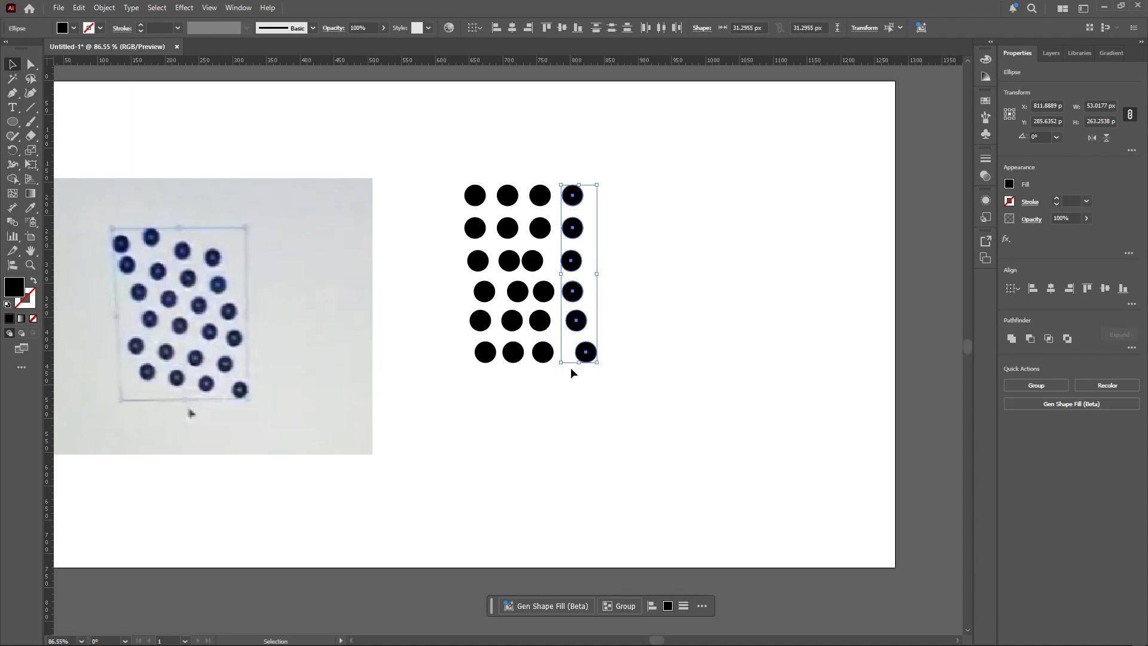
pyautogui.click(575, 199)
pyautogui.click(621, 186)
pyautogui.moveTo(626, 150); pyautogui.dragTo(569, 383)
pyautogui.click(573, 196)
pyautogui.click(1052, 291)
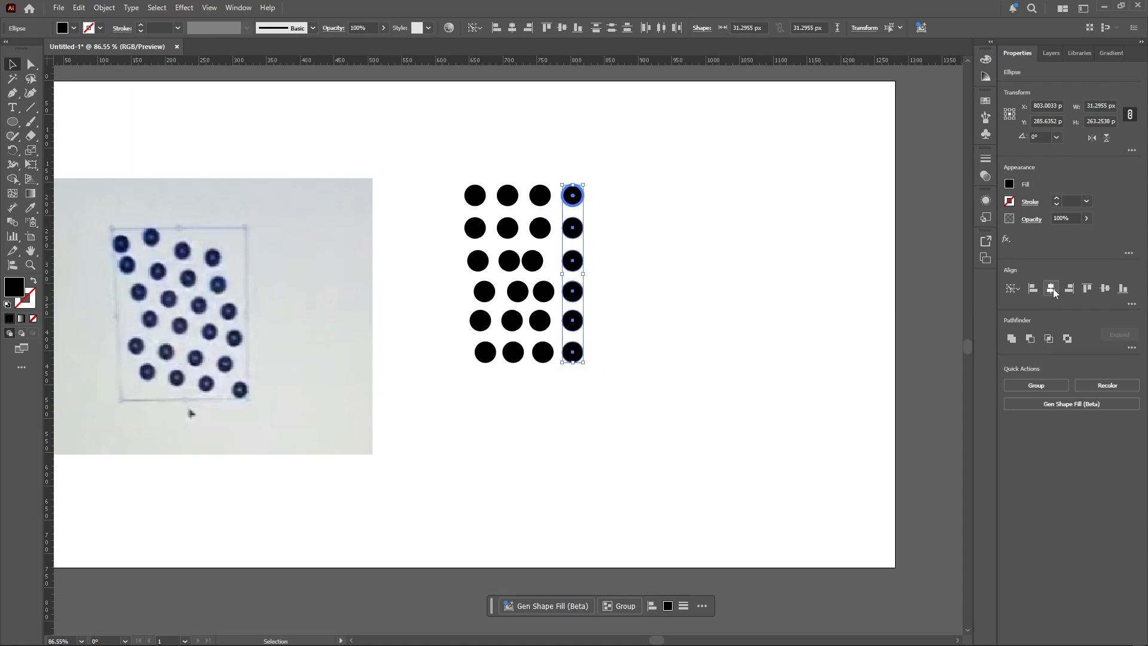
pyautogui.click(734, 366)
# Distribute the fourth column's six circles evenly by their vertical centers
pyautogui.moveTo(598, 177); pyautogui.dragTo(566, 371)
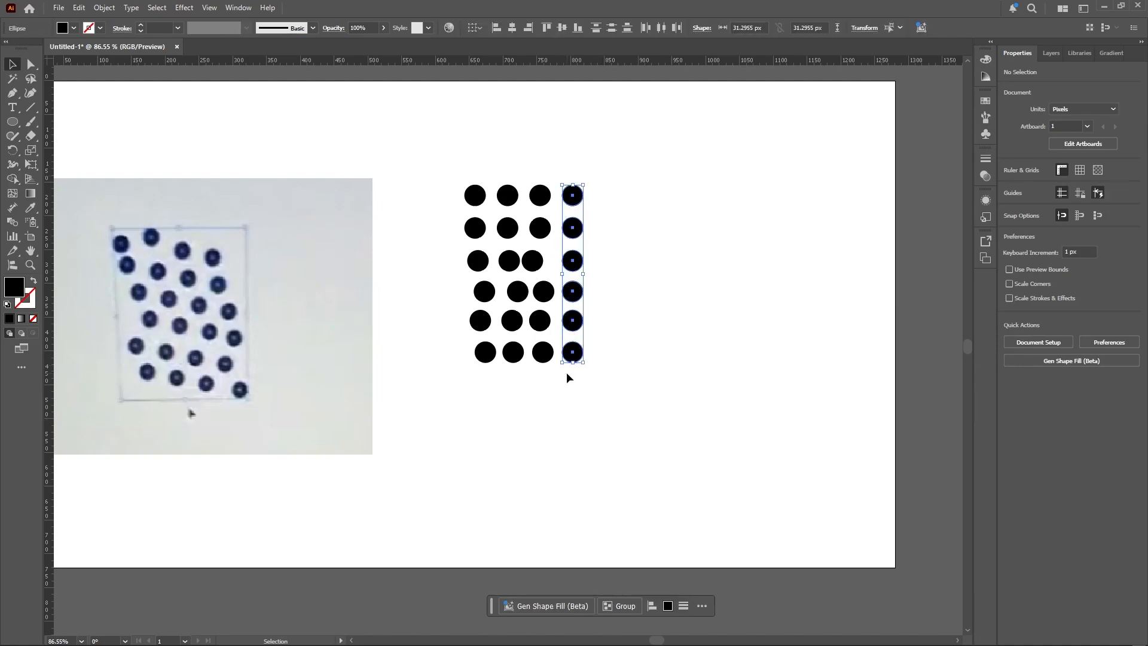
pyautogui.click(1131, 305)
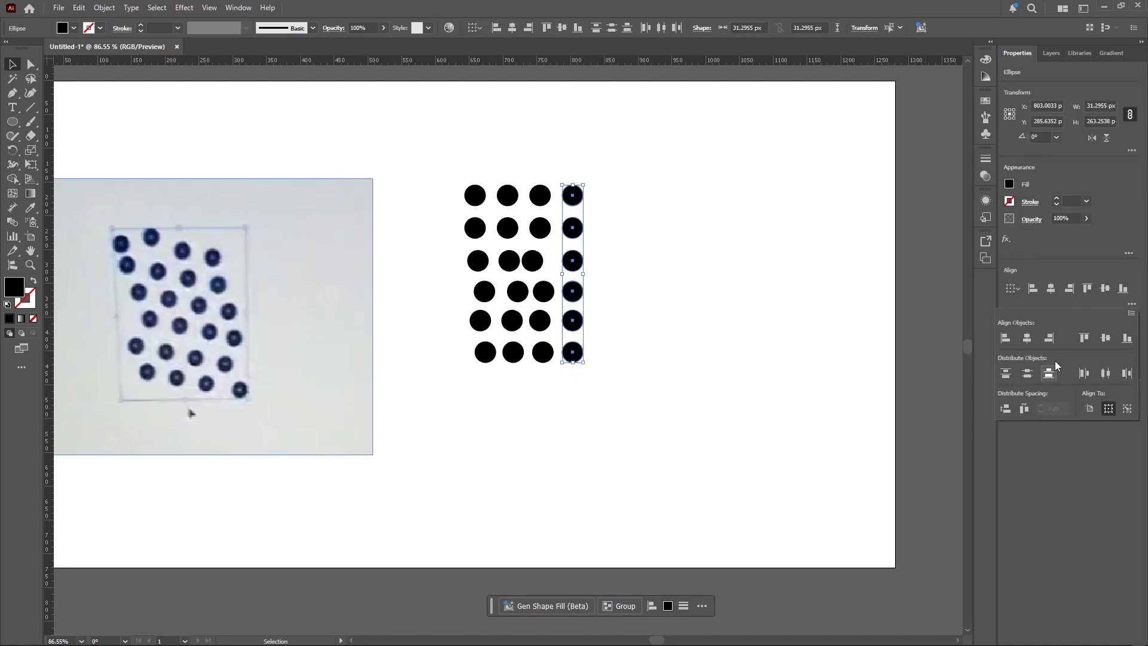
pyautogui.click(1027, 376)
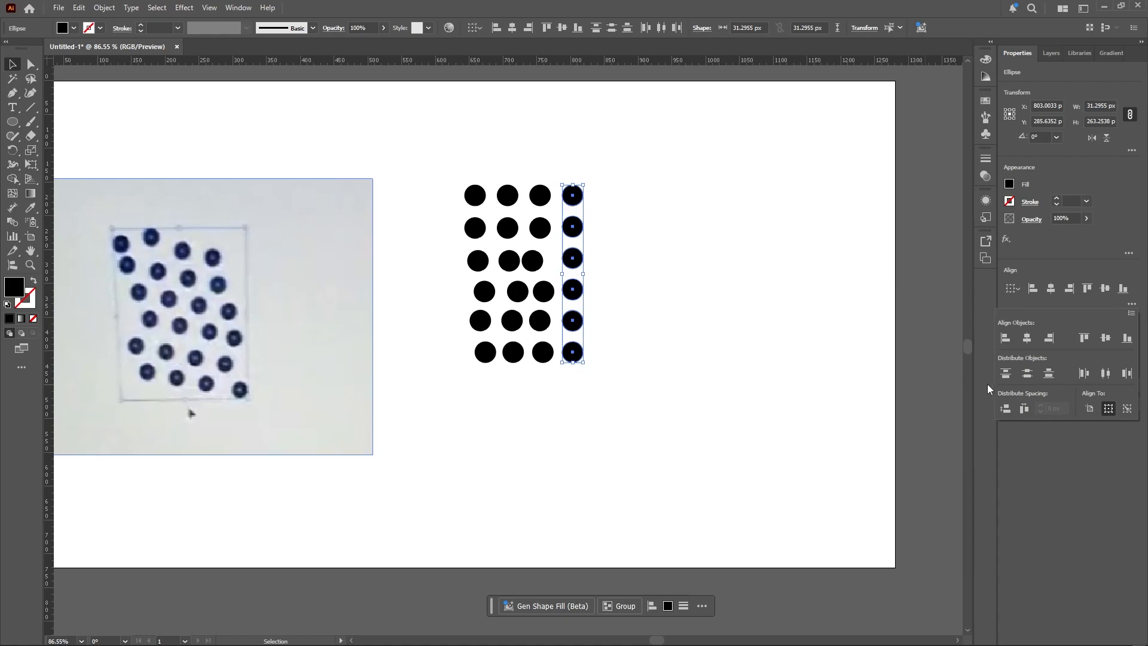
pyautogui.click(586, 377)
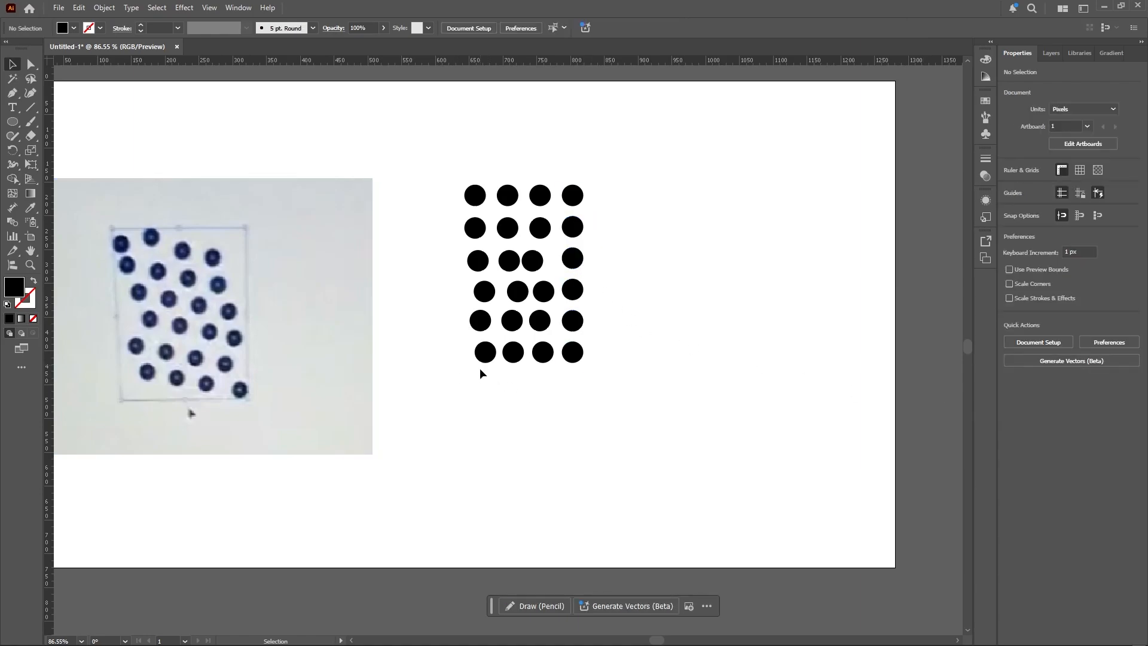
# Horizontally center-align the third column and the second column, each with its top circle as the key object
pyautogui.moveTo(537, 157); pyautogui.dragTo(541, 338)
pyautogui.click(540, 195)
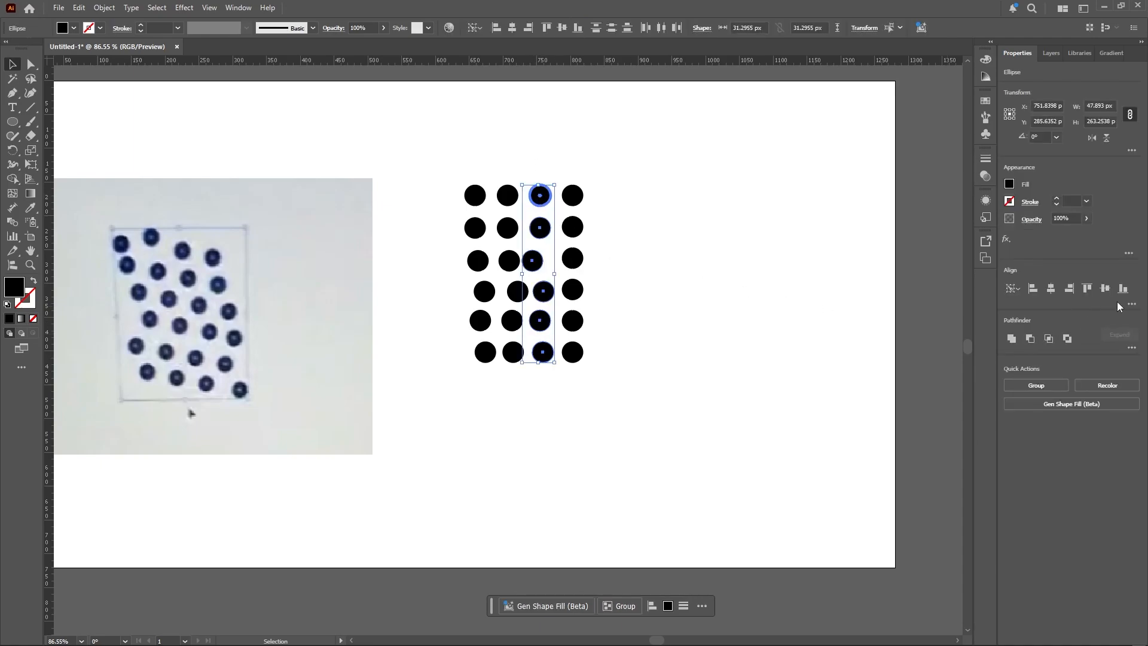
pyautogui.click(1051, 289)
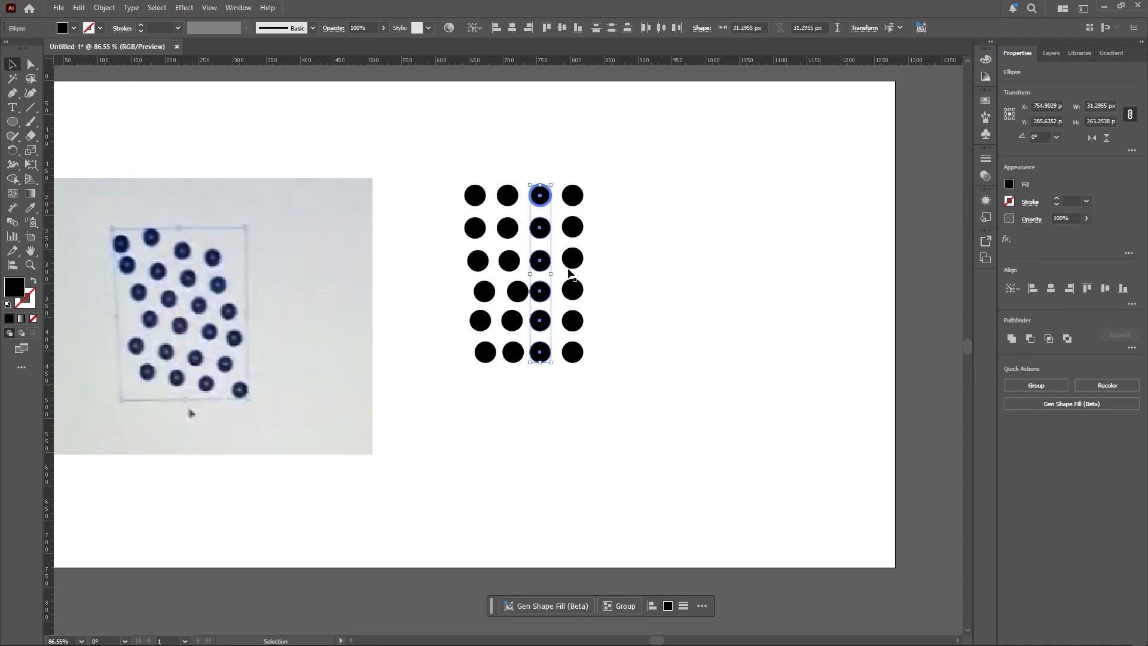
pyautogui.moveTo(502, 174); pyautogui.dragTo(518, 362)
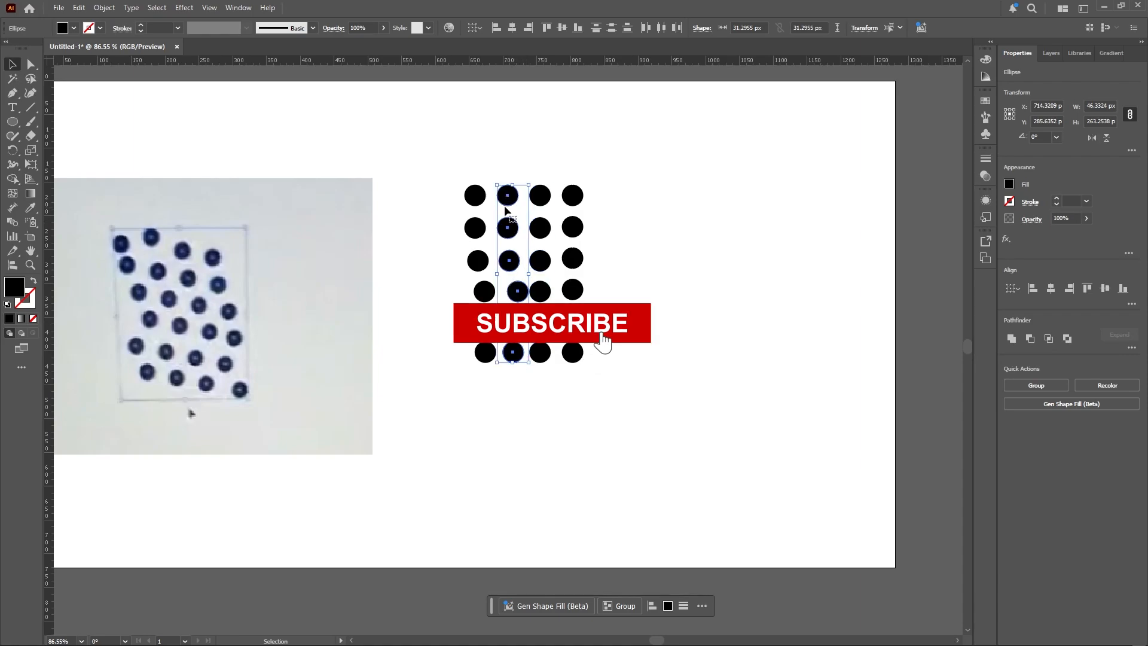
pyautogui.click(505, 203)
pyautogui.click(1051, 289)
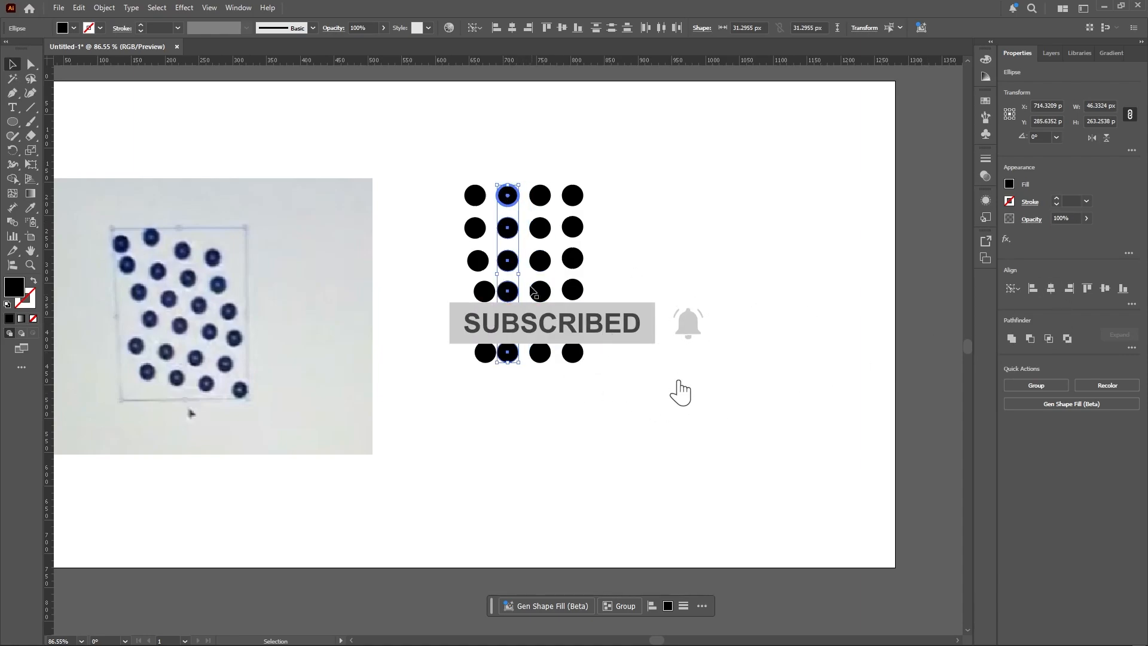
# Horizontally center-align the six circles of the first column to the selection, without a key object
pyautogui.moveTo(448, 150); pyautogui.dragTo(484, 385)
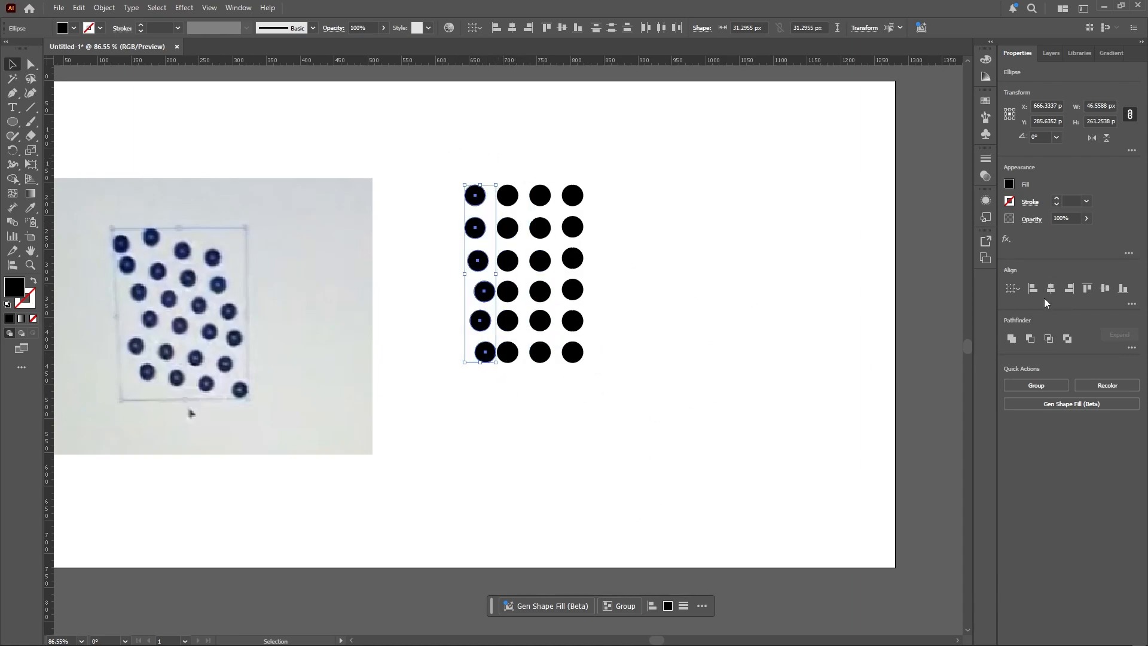
pyautogui.click(1050, 289)
pyautogui.click(671, 393)
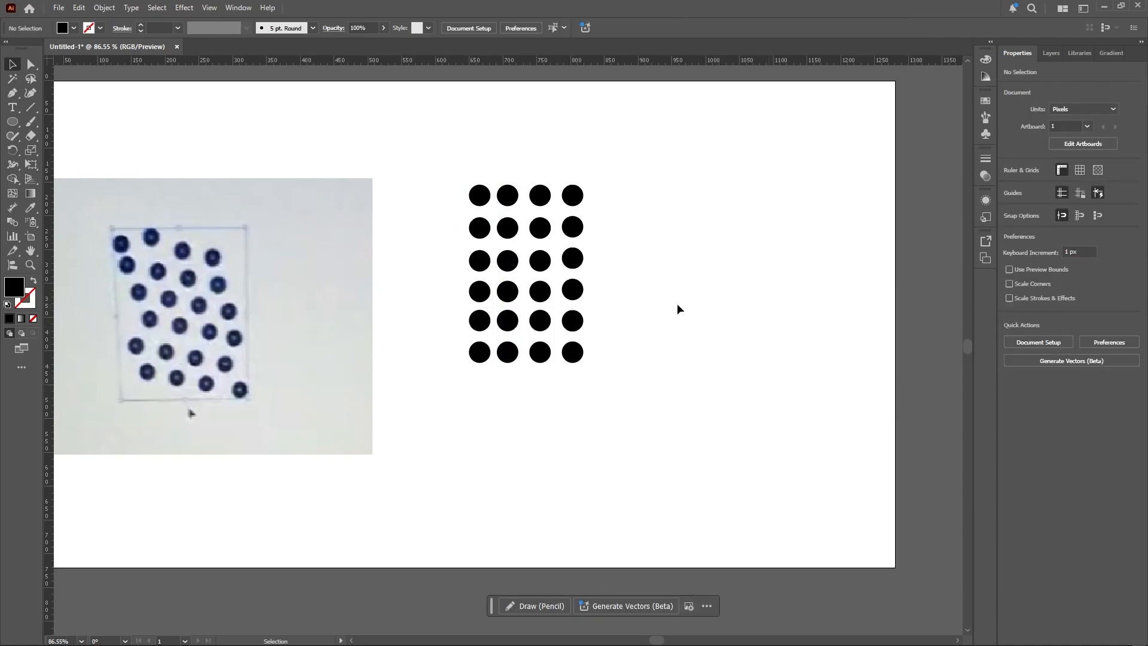
# Try to distribute the fifth row by horizontal centers with its third circle as the key object, and undo it
pyautogui.moveTo(442, 322); pyautogui.dragTo(571, 324)
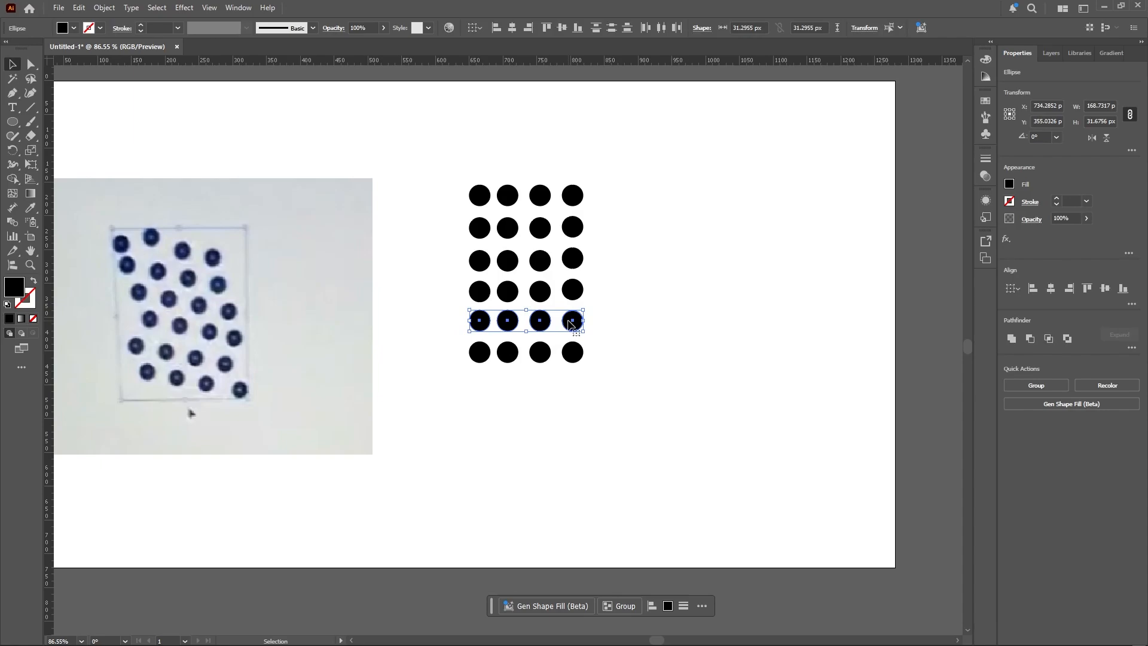
pyautogui.click(571, 322)
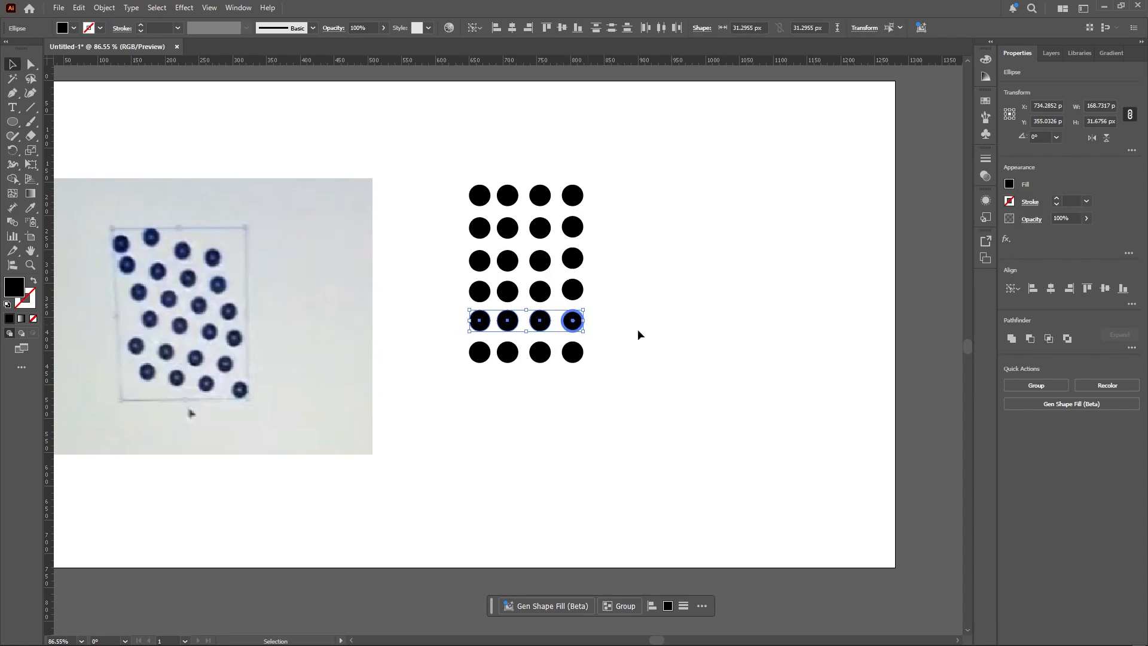
pyautogui.click(571, 323)
pyautogui.moveTo(456, 317); pyautogui.dragTo(616, 330)
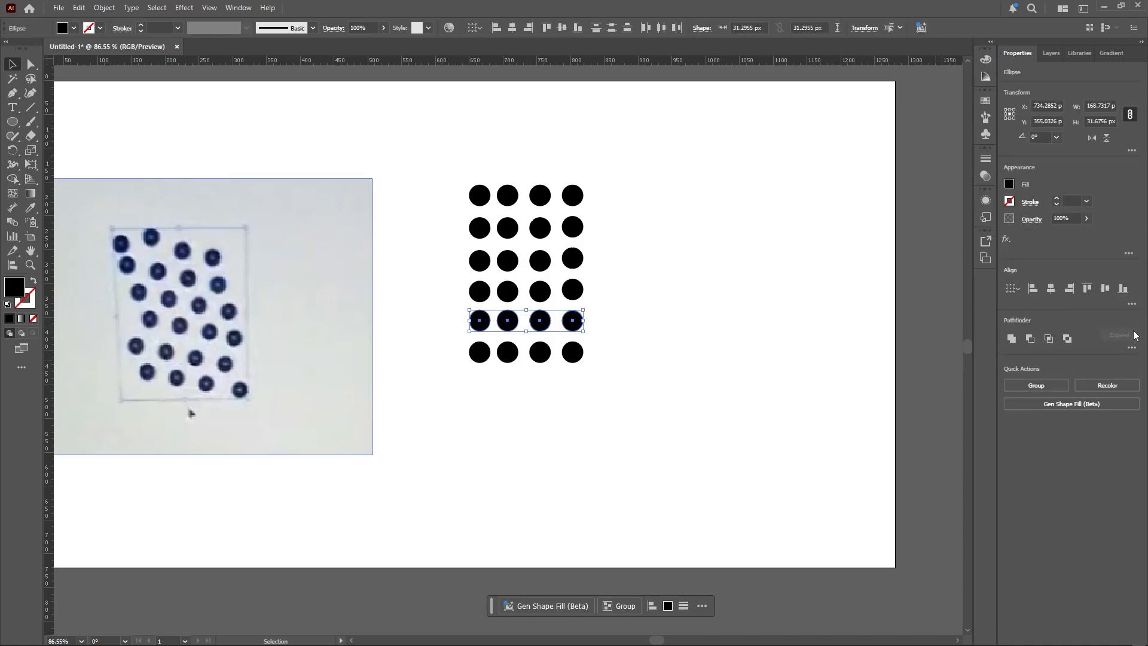
pyautogui.click(539, 321)
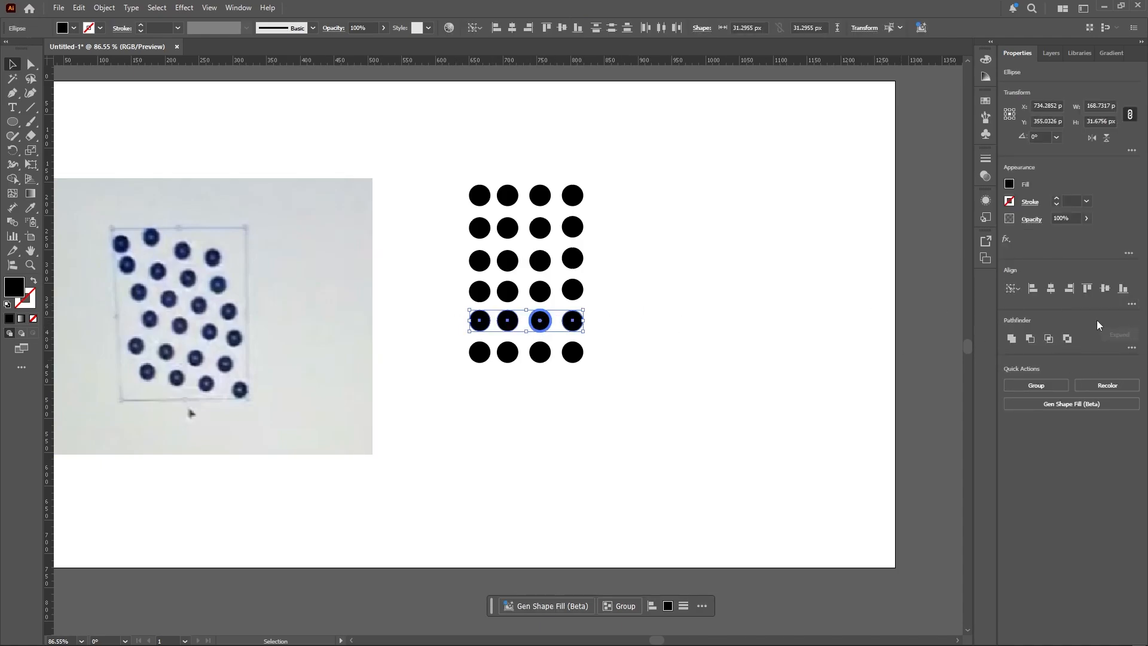
pyautogui.click(1130, 304)
pyautogui.click(1098, 373)
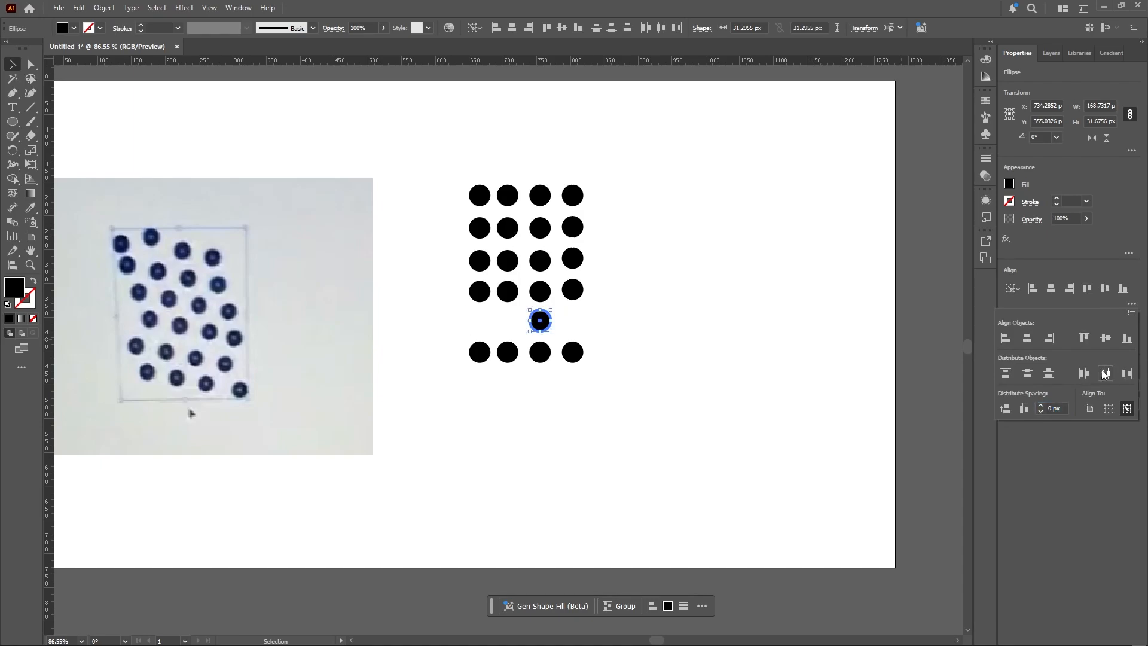
pyautogui.hotkey('ctrl', 'z')
pyautogui.click(663, 383)
# Distribute the circles of the fifth row and of the fourth row evenly by their horizontal centers, without a key object
pyautogui.moveTo(418, 316); pyautogui.dragTo(625, 330)
pyautogui.click(1131, 303)
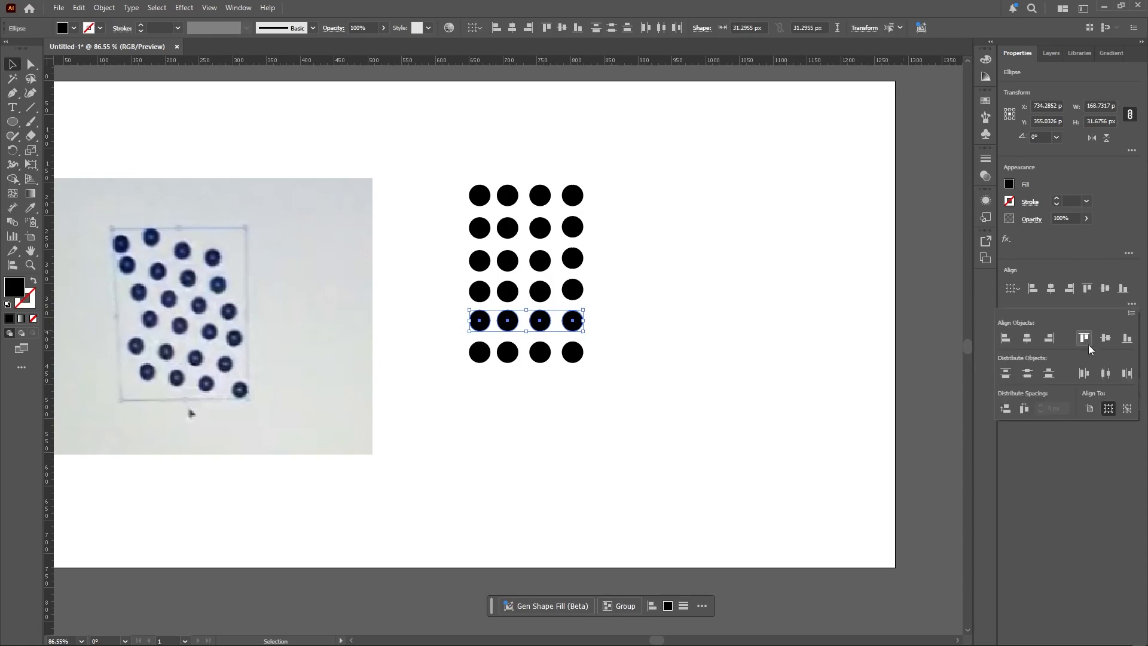
pyautogui.click(1106, 375)
pyautogui.moveTo(616, 276); pyautogui.dragTo(461, 305)
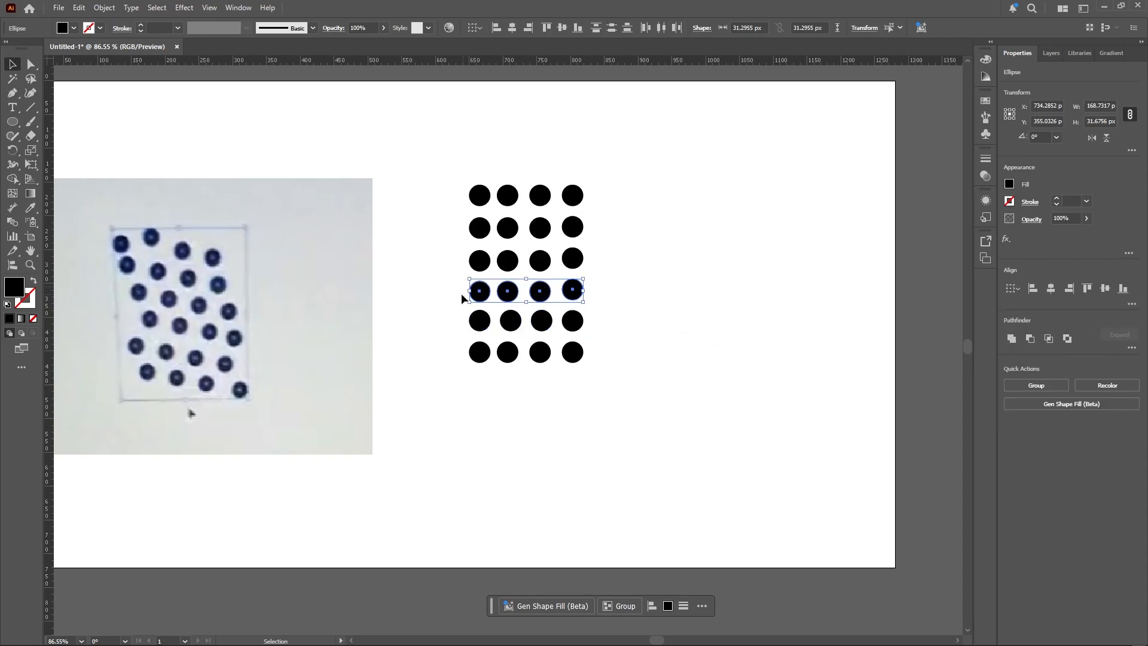
pyautogui.click(1131, 304)
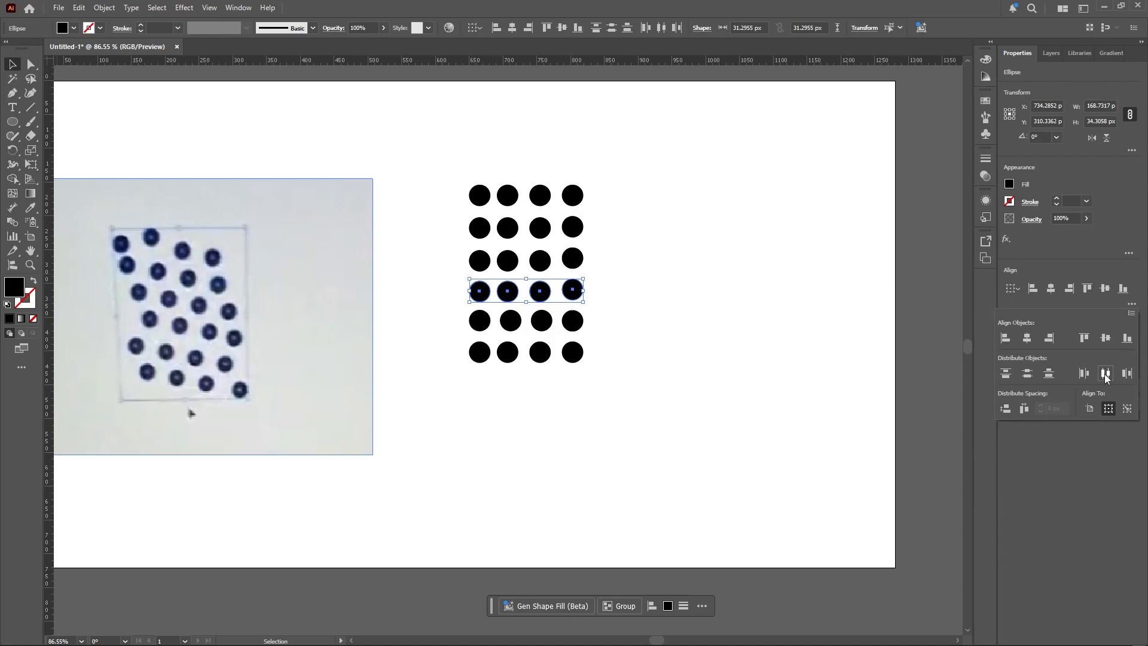
pyautogui.click(1105, 375)
# Distribute the circles of the third row and of the second row evenly by their horizontal centers
pyautogui.moveTo(506, 256); pyautogui.dragTo(461, 266)
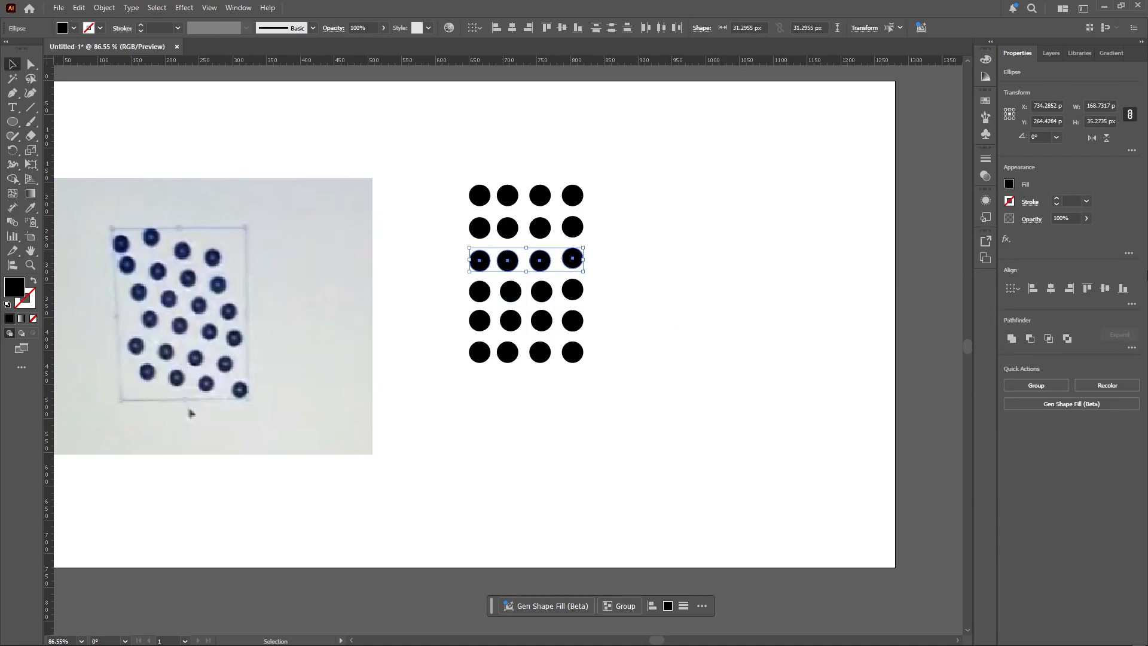
pyautogui.click(1131, 304)
pyautogui.click(1104, 373)
pyautogui.moveTo(642, 214); pyautogui.dragTo(521, 239)
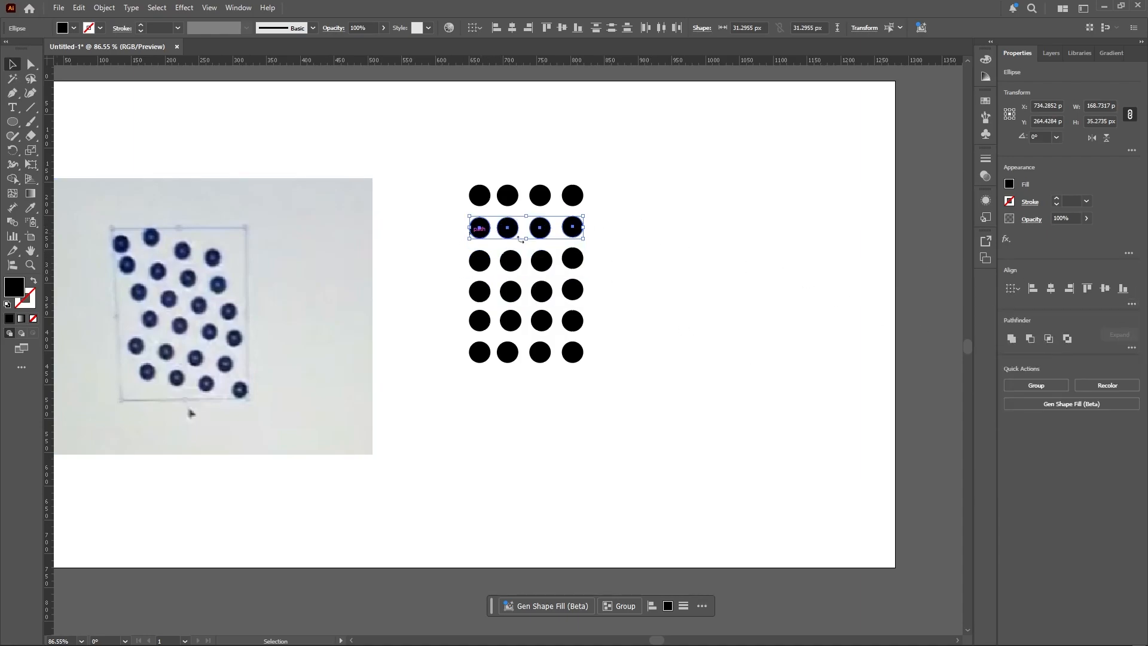
pyautogui.click(1131, 304)
pyautogui.click(1106, 373)
pyautogui.click(675, 241)
pyautogui.moveTo(652, 171); pyautogui.dragTo(440, 394)
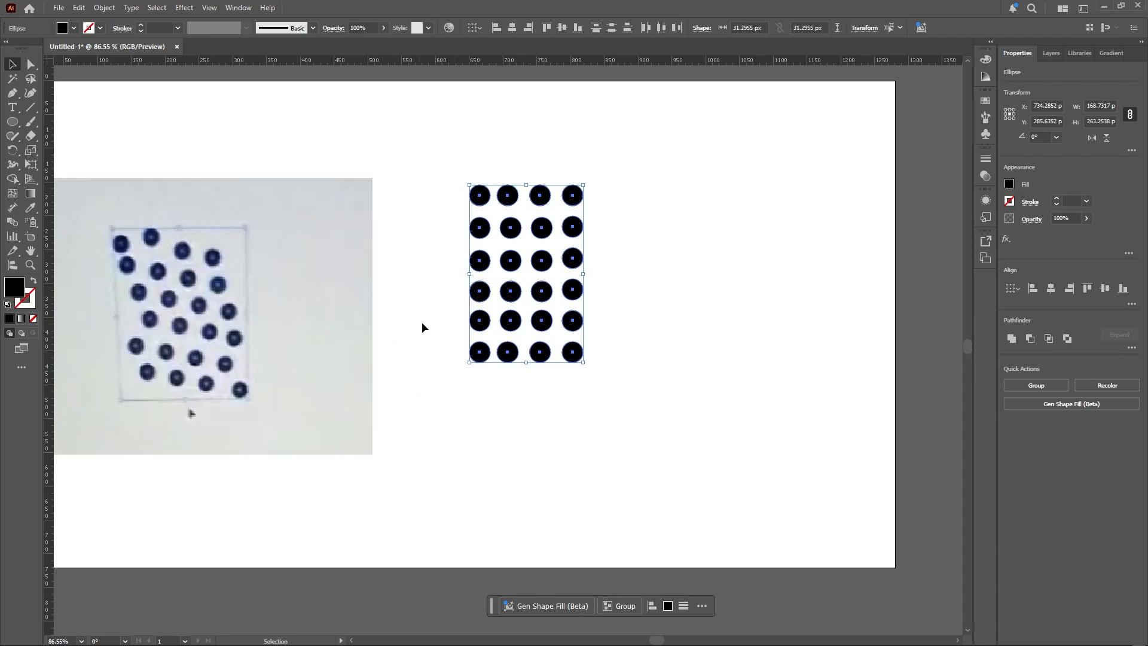
pyautogui.click(440, 185)
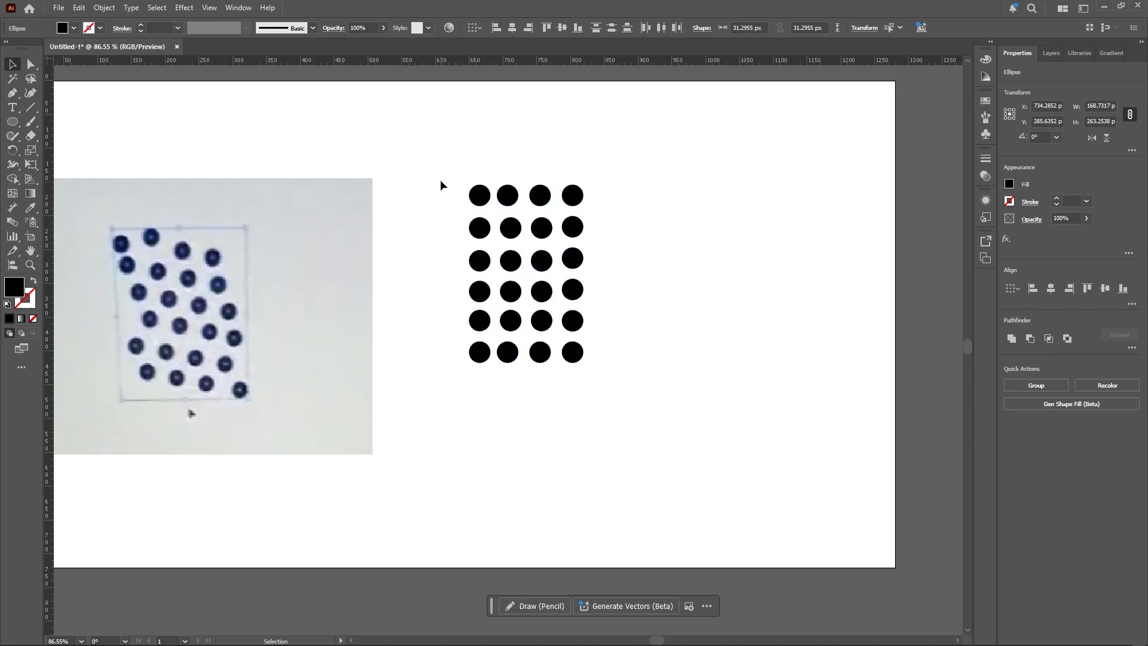